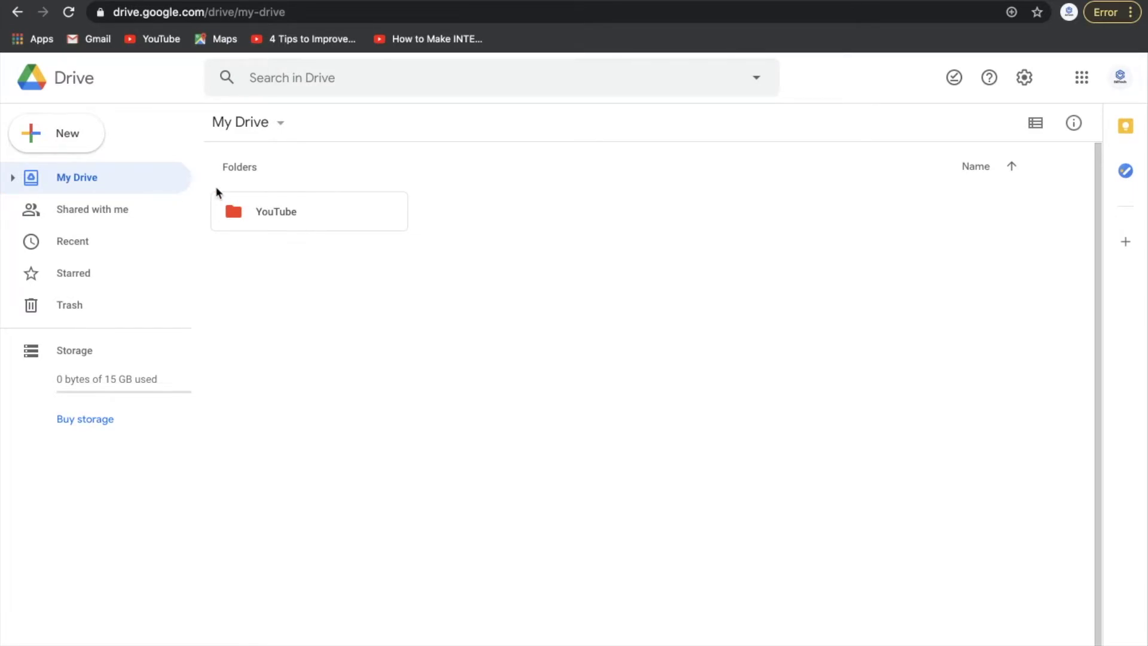
# Open Drive's New menu and expand the Google Sheets submenu.
pyautogui.click(90, 143)
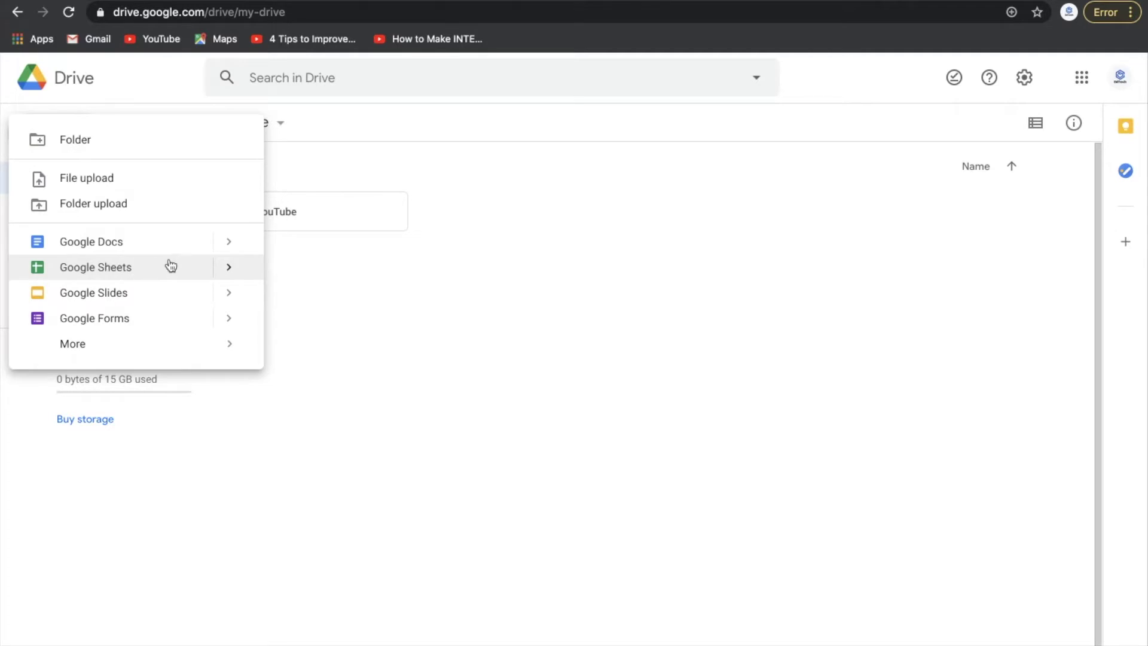
pyautogui.click(228, 269)
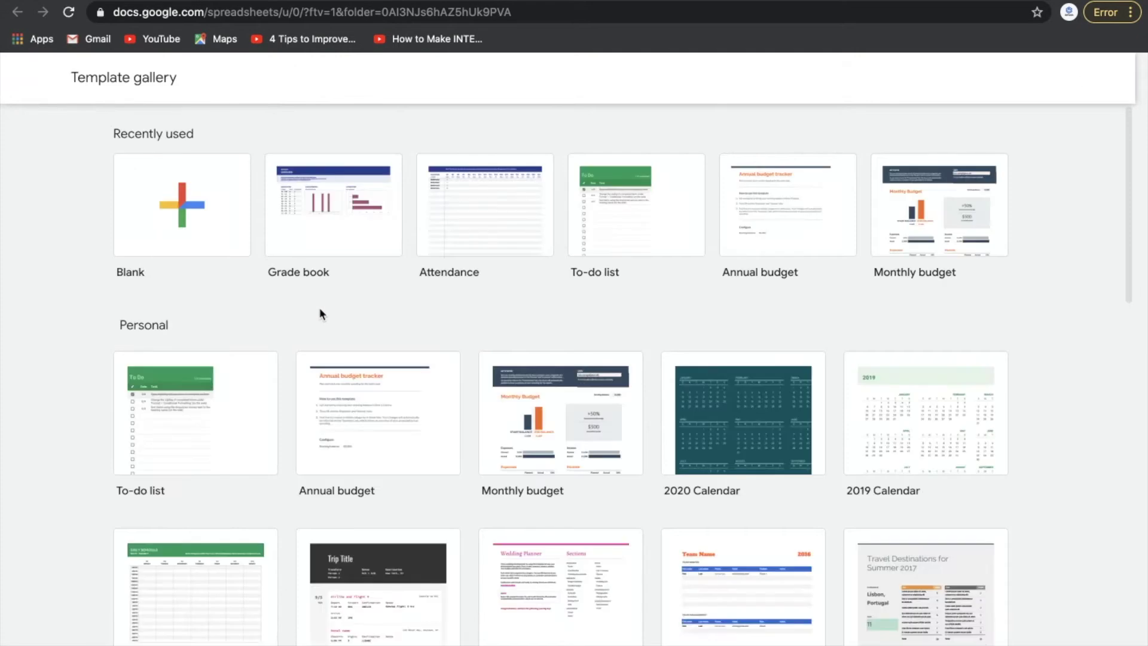
# Scroll the template gallery to Education and create a spreadsheet from the Grade book template.
pyautogui.scroll(-3, 402, 410)
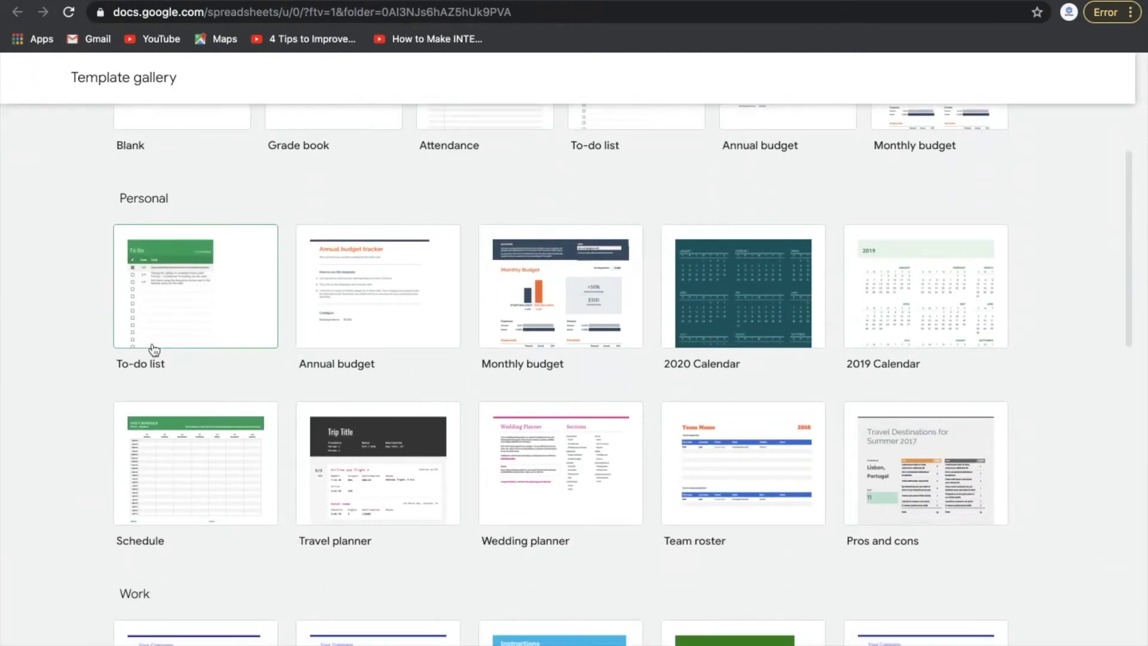
pyautogui.scroll(-15, 153, 350)
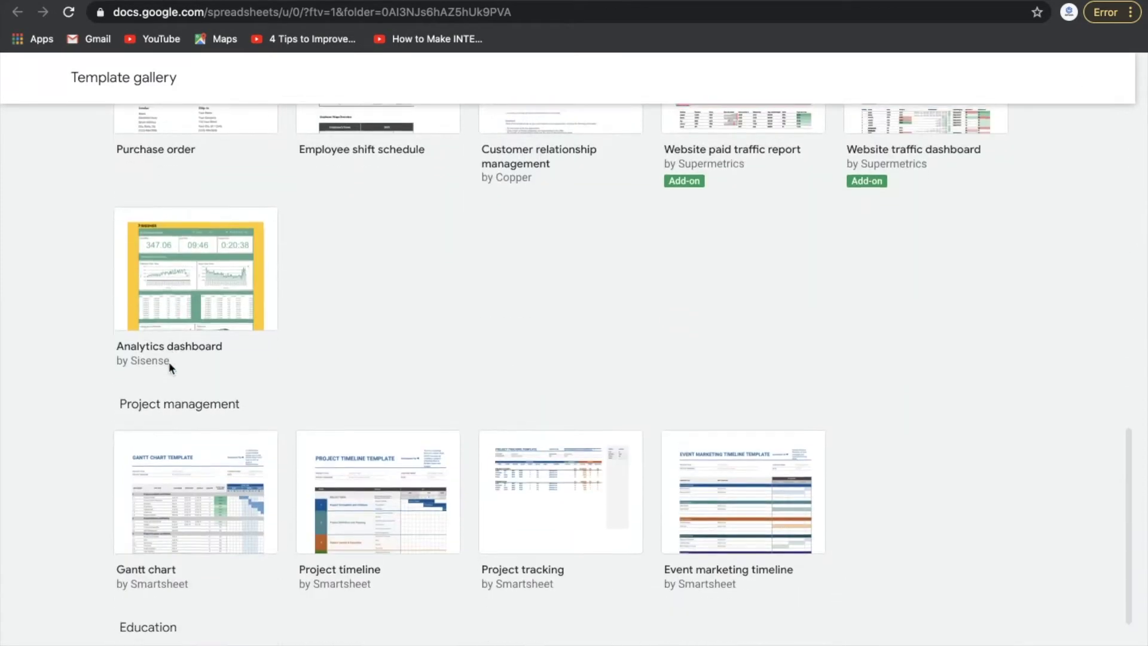
pyautogui.scroll(-2, 169, 363)
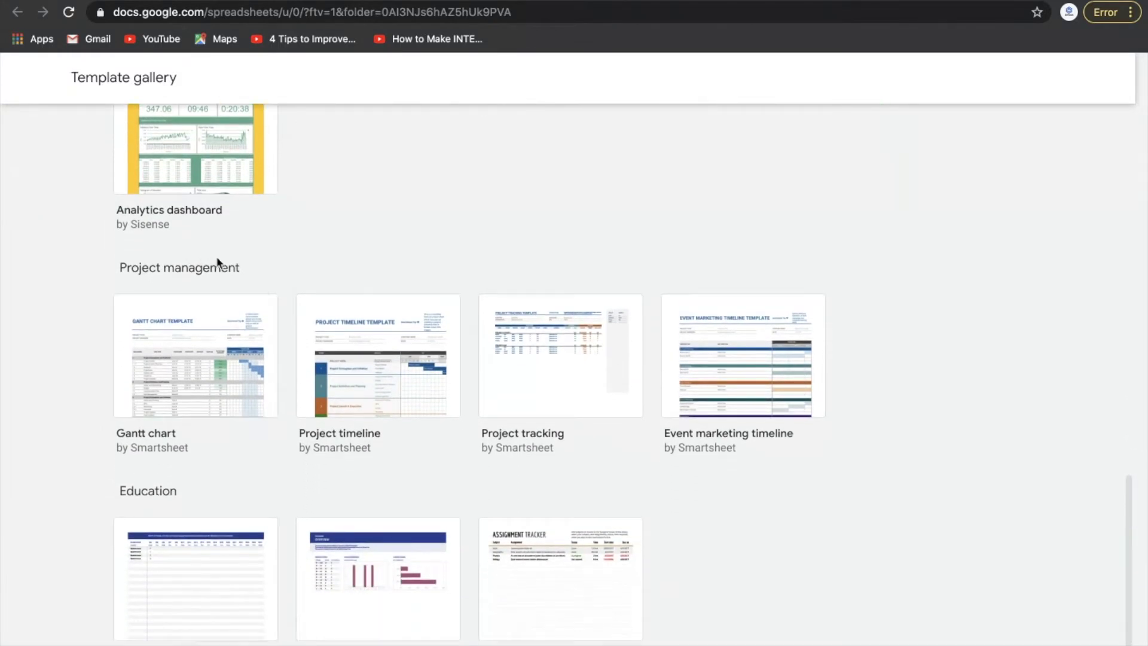
pyautogui.scroll(-1, 239, 275)
pyautogui.click(354, 637)
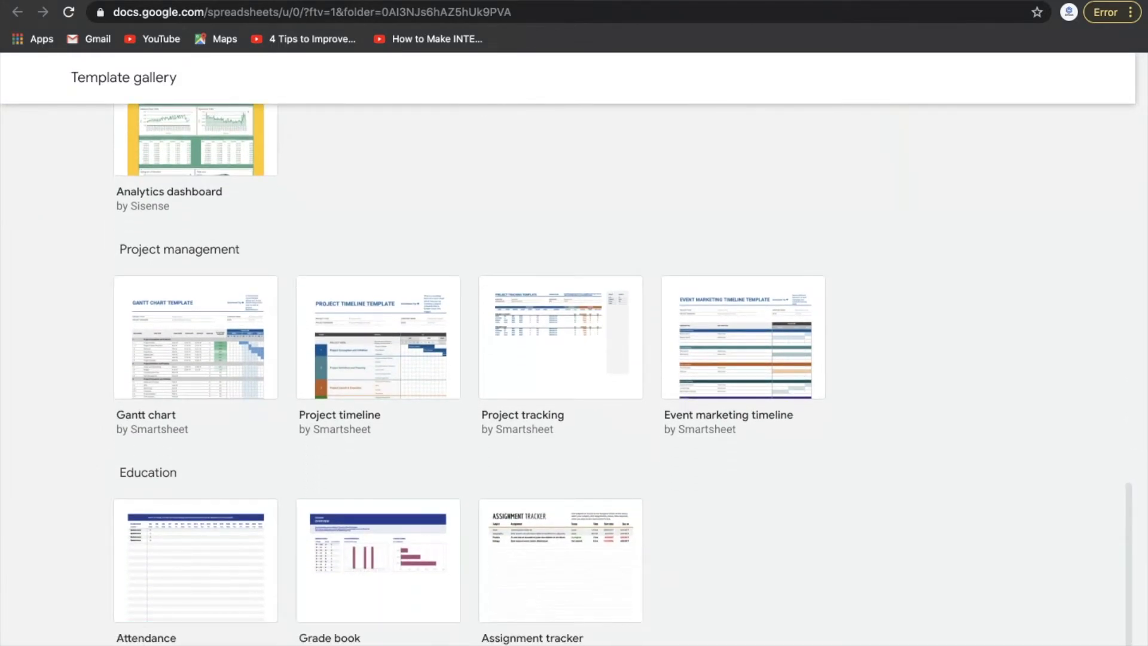
pyautogui.click(372, 566)
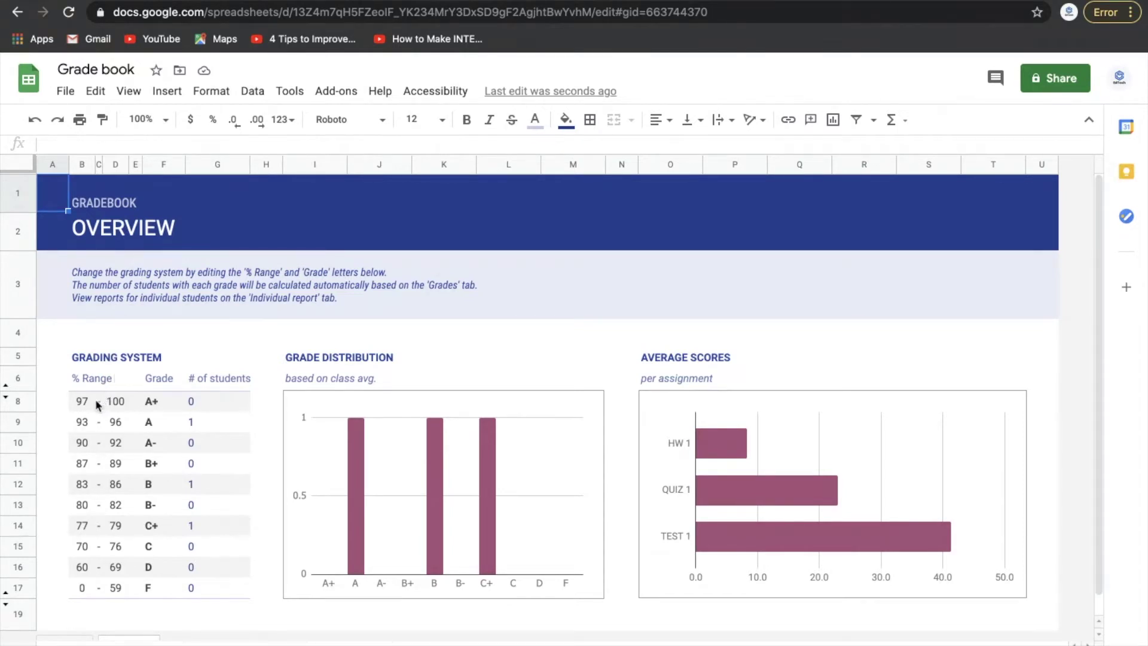
# Review the Overview grading system's A+ (97–100) and A (up to 96) ranges.
pyautogui.click(159, 409)
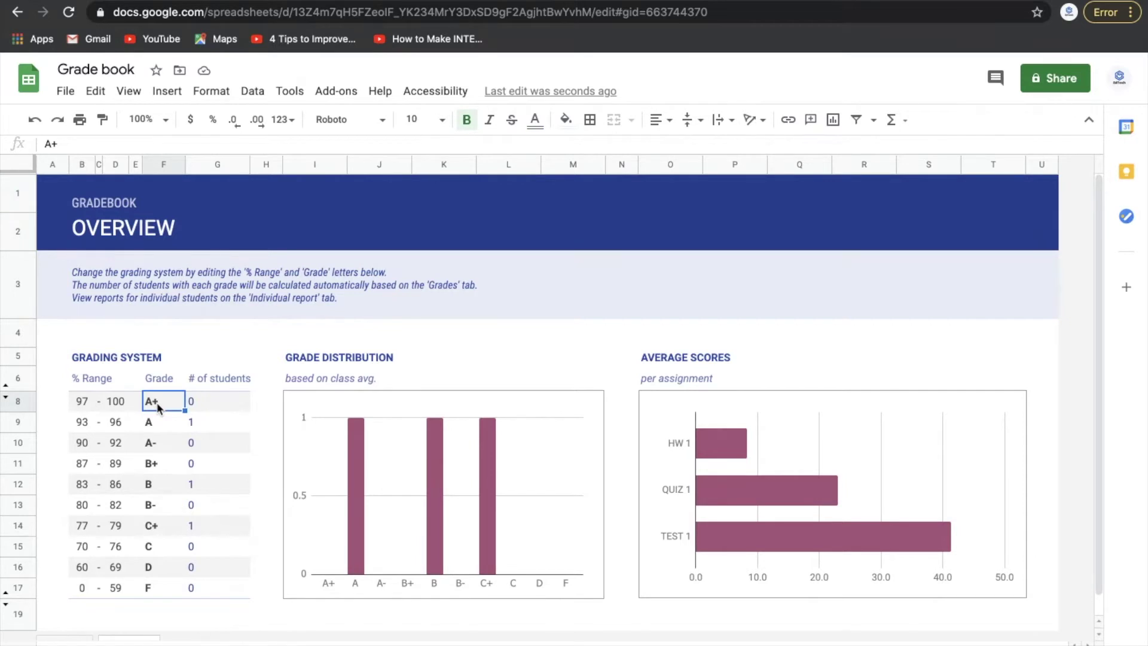
pyautogui.click(82, 406)
pyautogui.click(105, 408)
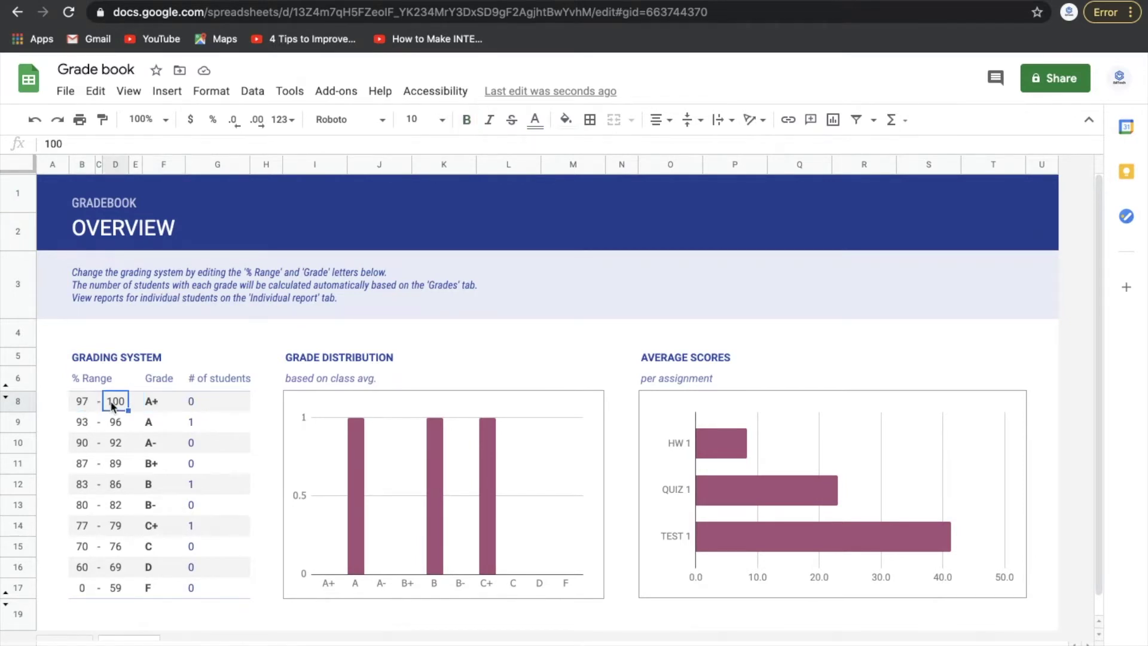
pyautogui.click(108, 426)
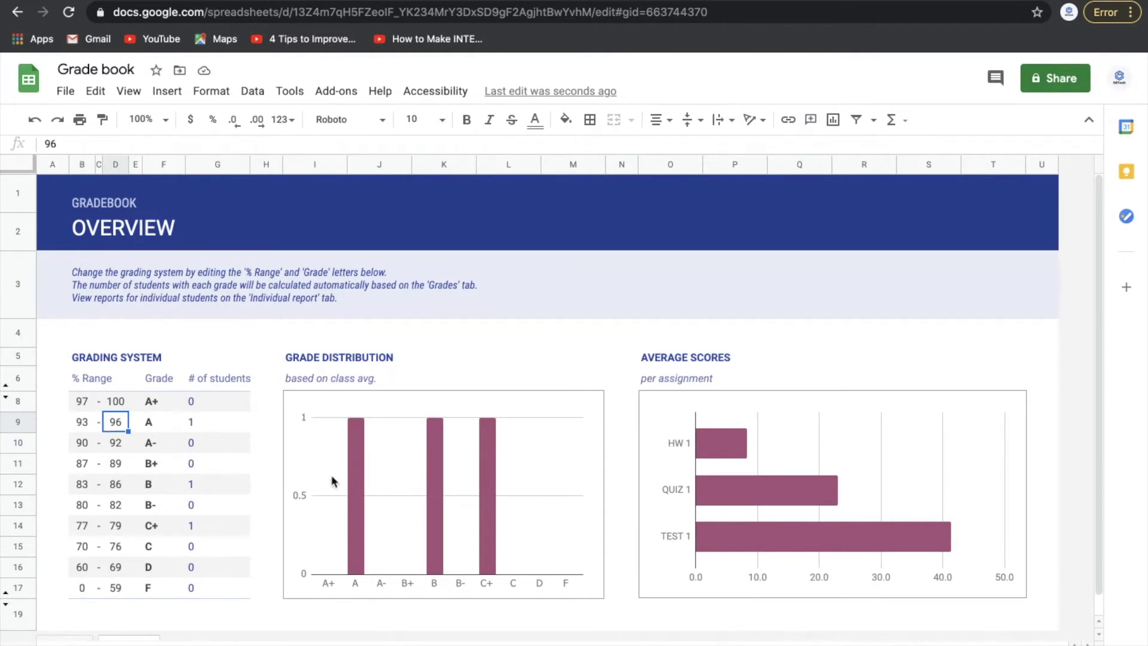
# Select the grade distribution and average scores charts, then move to the Grades sheet.
pyautogui.click(357, 467)
pyautogui.click(825, 521)
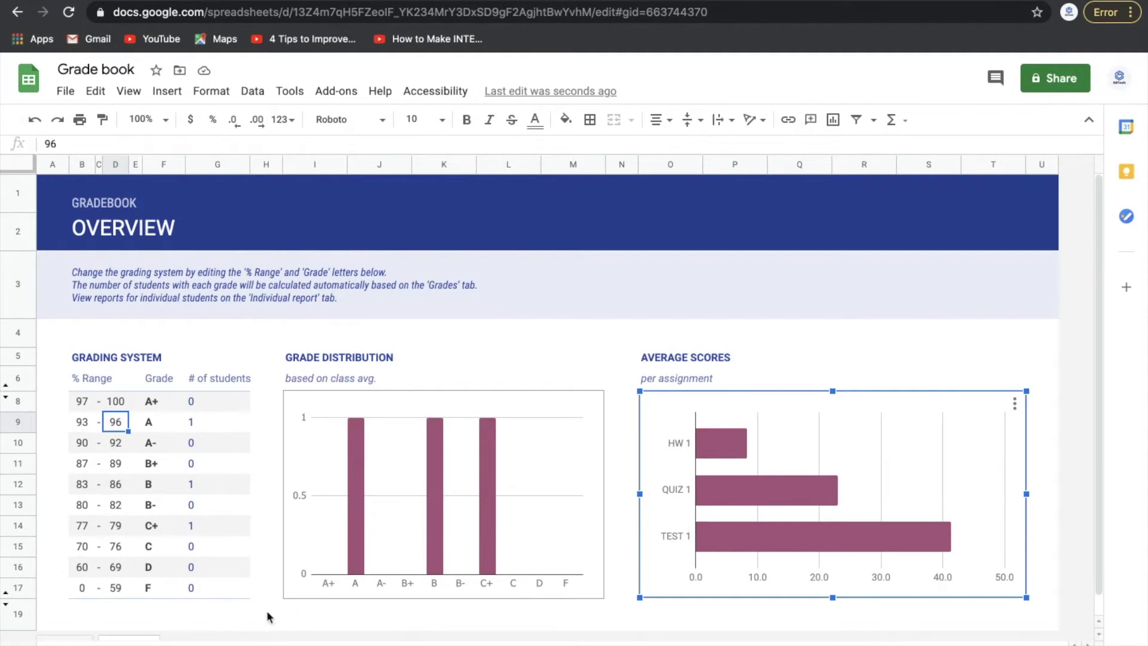
pyautogui.hotkey('ctrl', 'shift', 'pagedown')
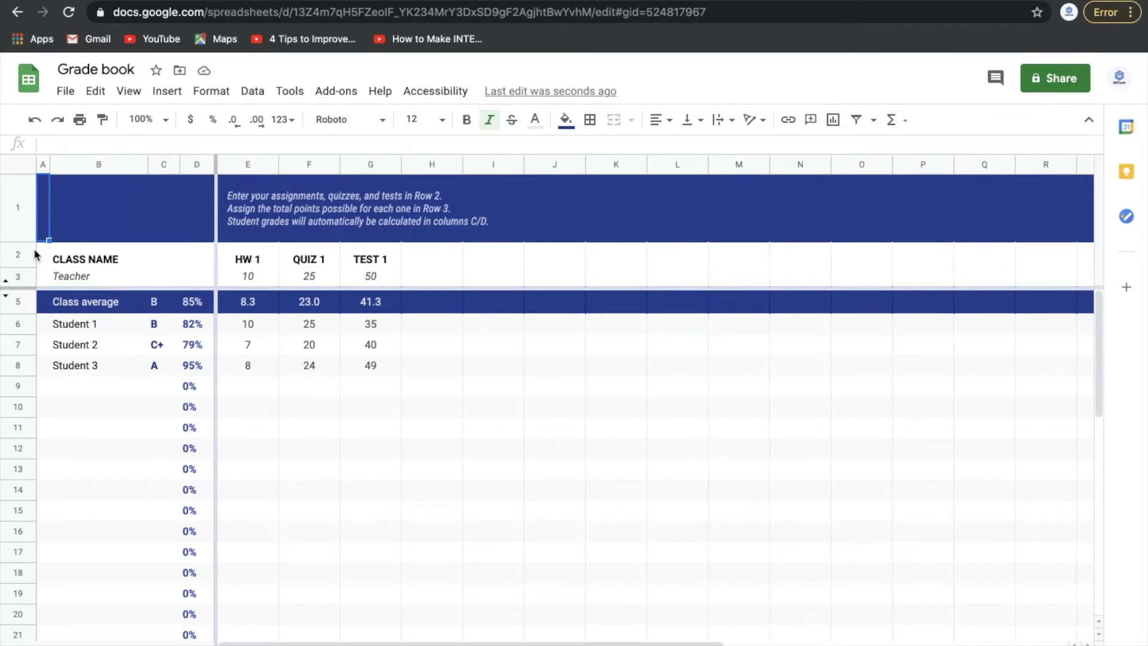
# Rename the students in B6:B8 to Andrew, Amy and McKenzie, and add John in B9.
pyautogui.click(79, 322)
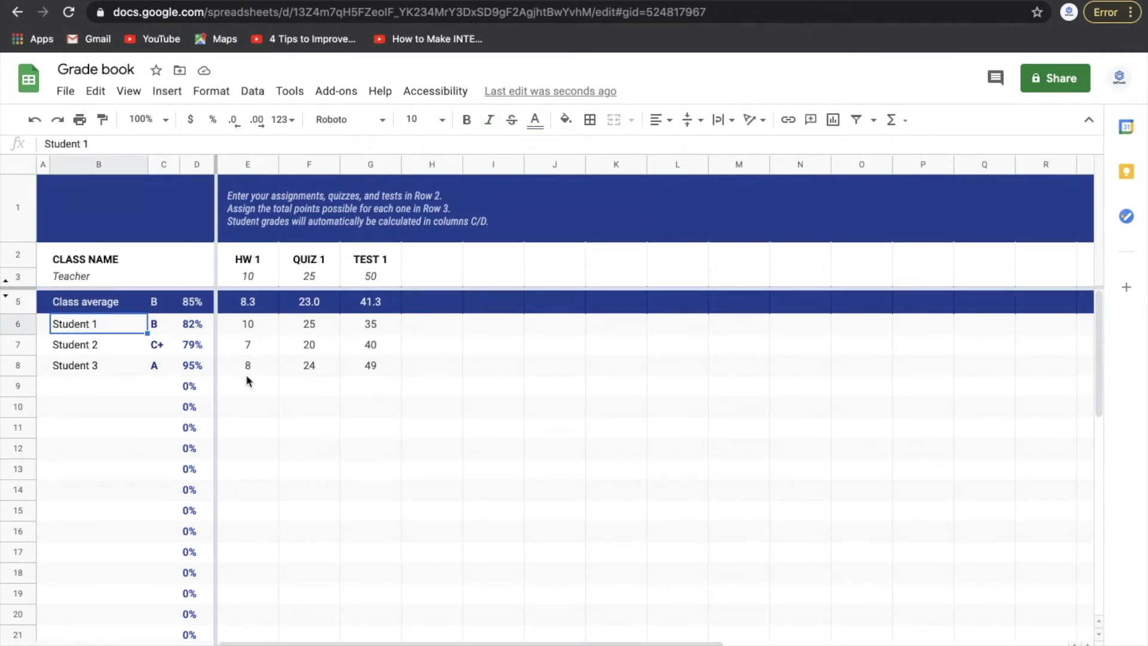
pyautogui.write('Andrew')
pyautogui.press('Return')
pyautogui.write('Amy')
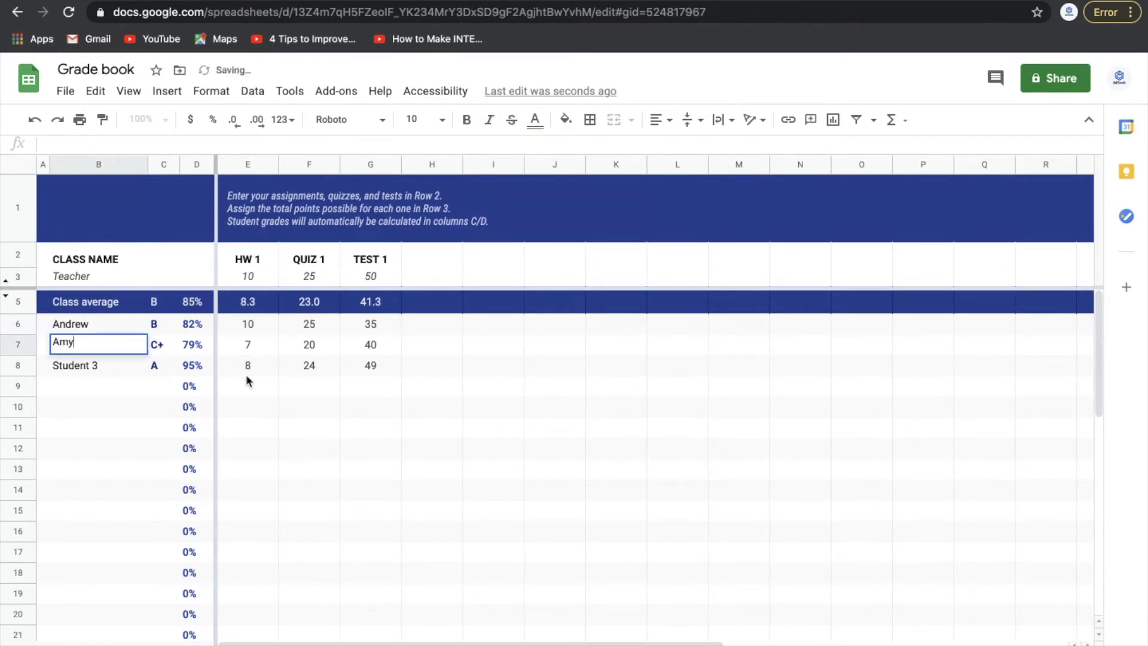
pyautogui.press('Return')
pyautogui.write('Mc')
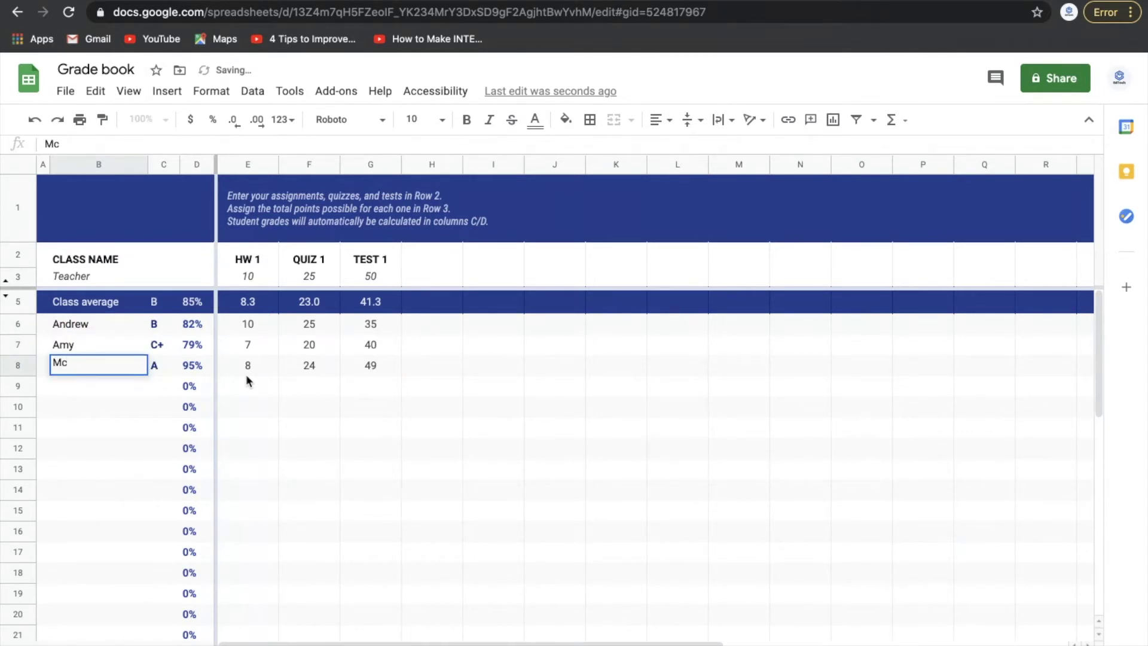
pyautogui.write('Kenzie')
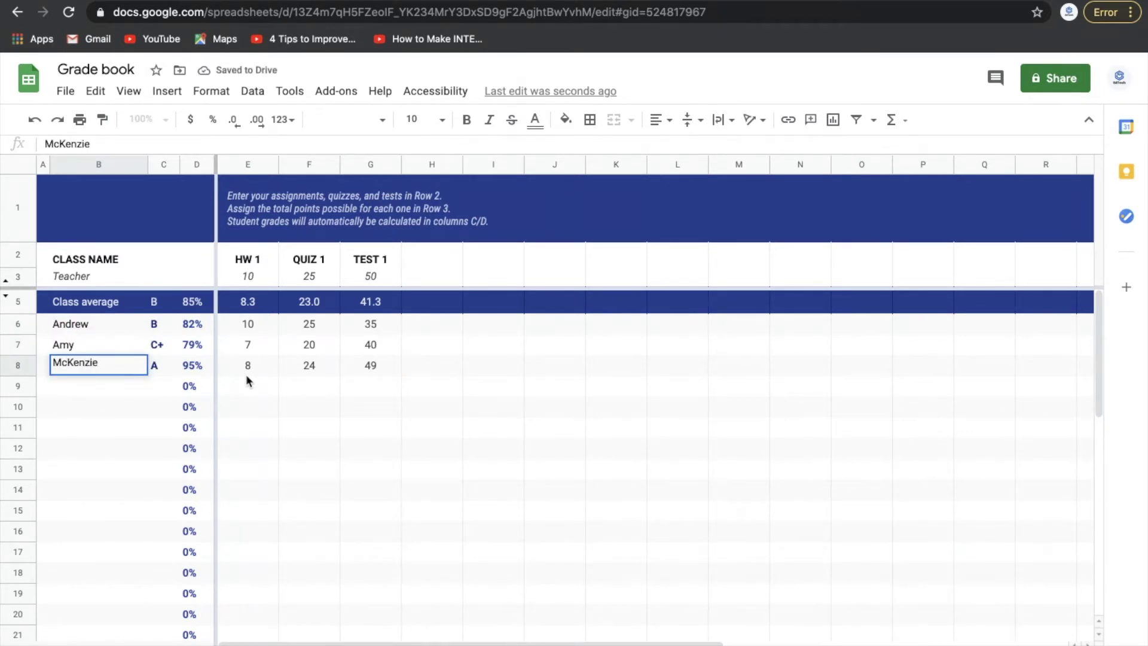
pyautogui.press('Return')
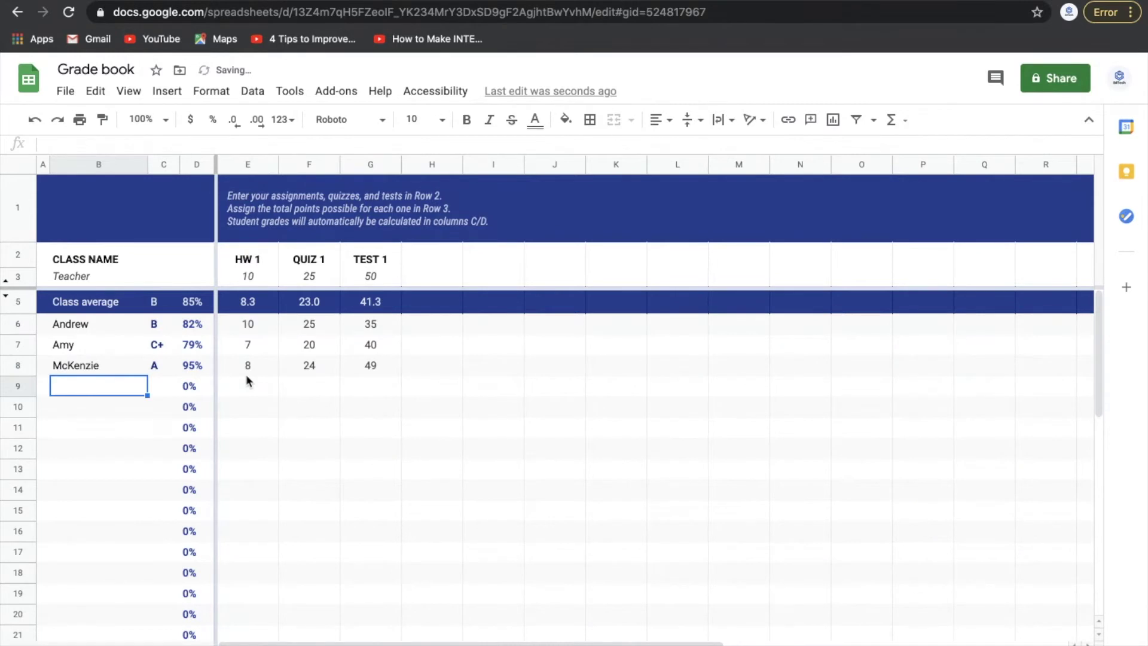
pyautogui.write('John')
pyautogui.press('Return')
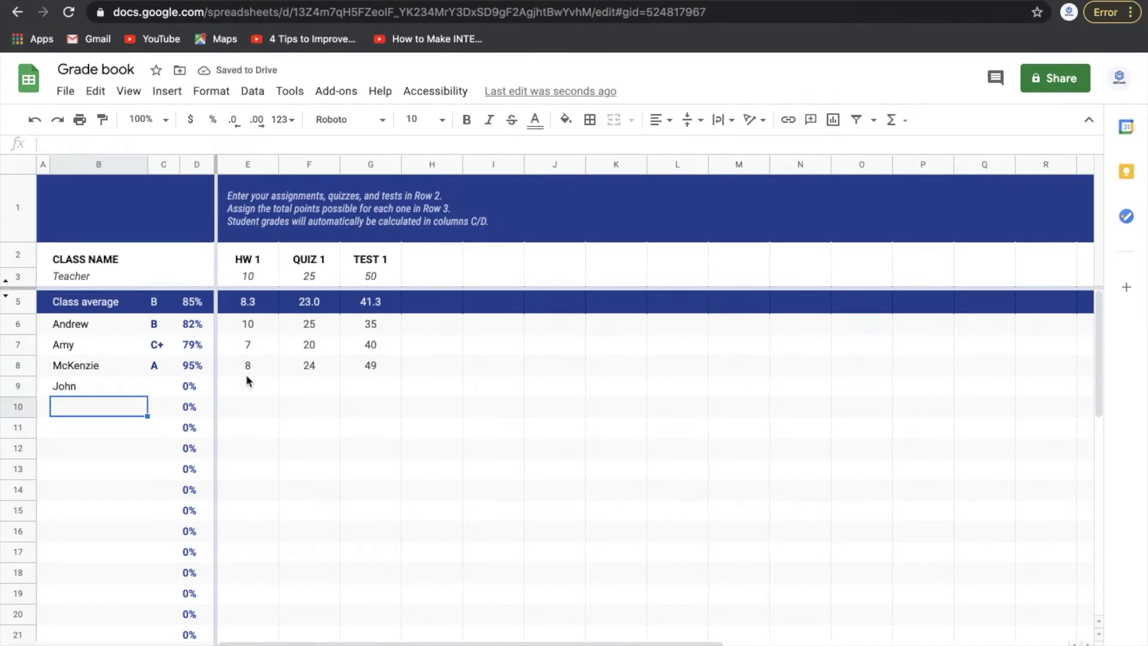
pyautogui.click(309, 385)
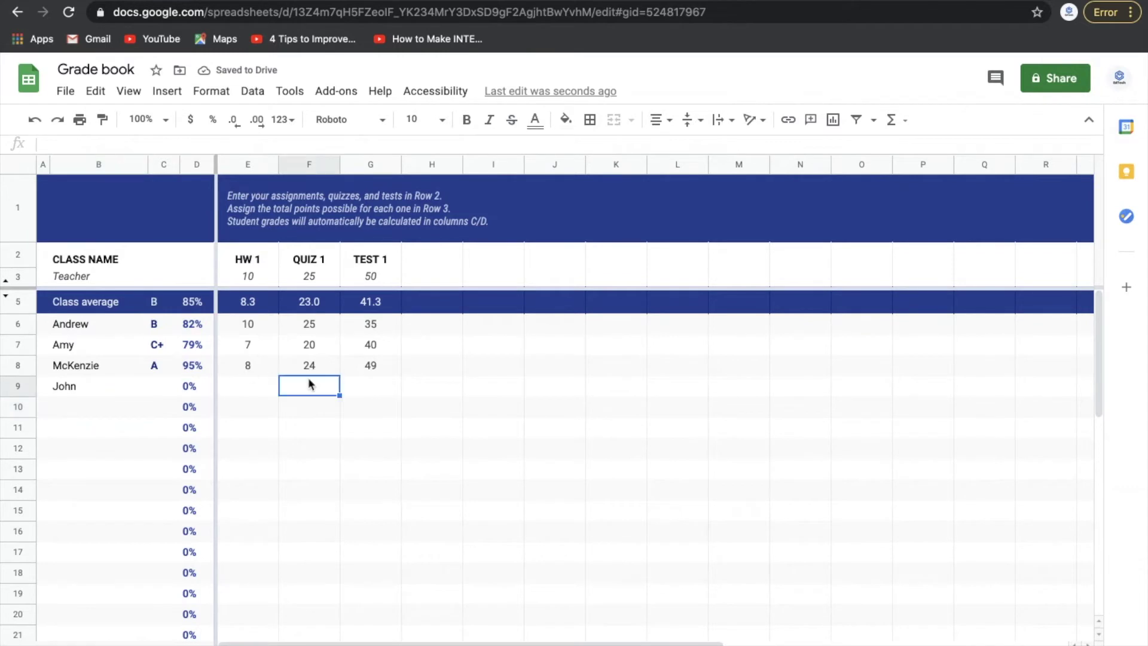
# Add two assignment headings after TEST 1: Discussion and HW 2.
pyautogui.click(427, 261)
pyautogui.click(246, 262)
pyautogui.click(363, 263)
pyautogui.click(332, 263)
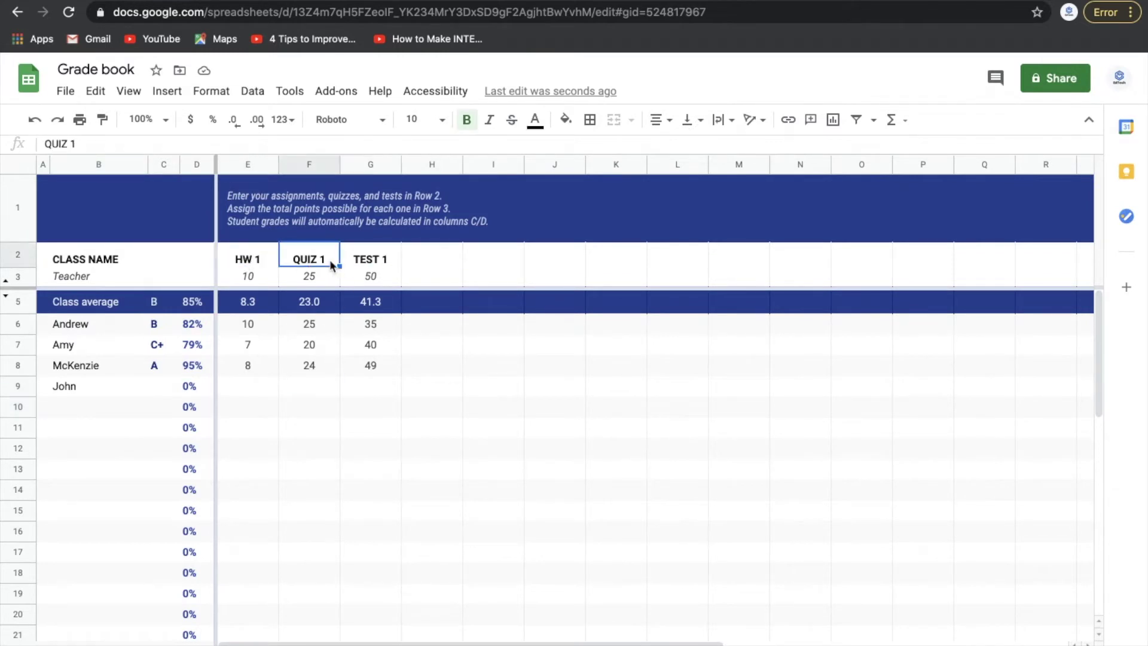
pyautogui.click(245, 260)
pyautogui.click(304, 263)
pyautogui.click(365, 268)
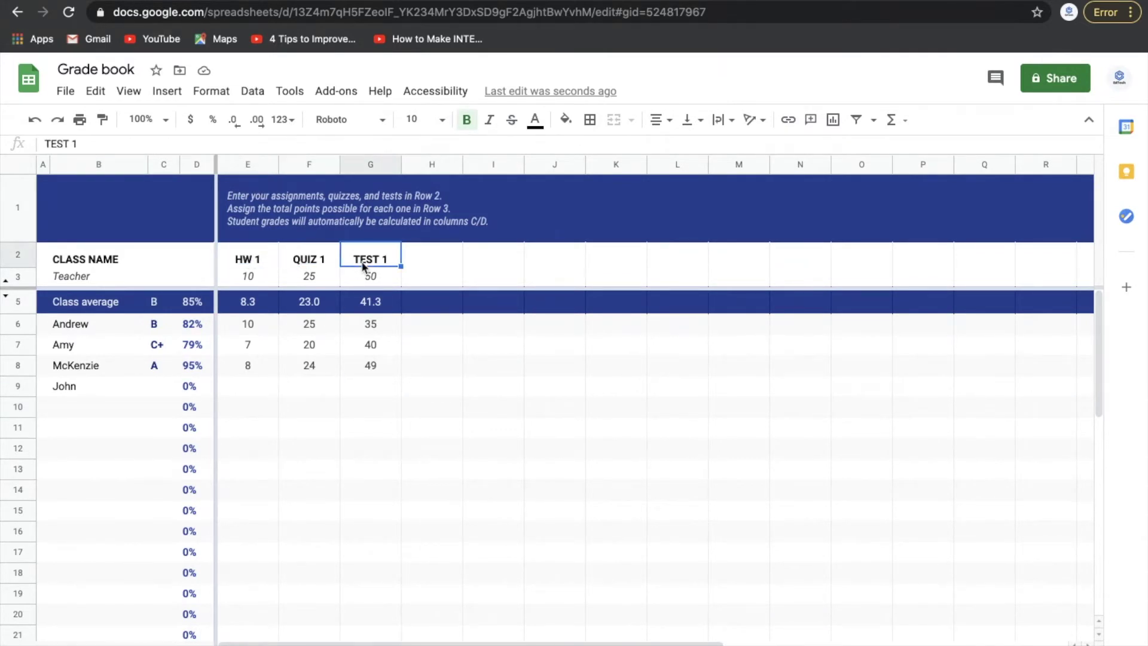
pyautogui.click(433, 263)
pyautogui.write('Disc')
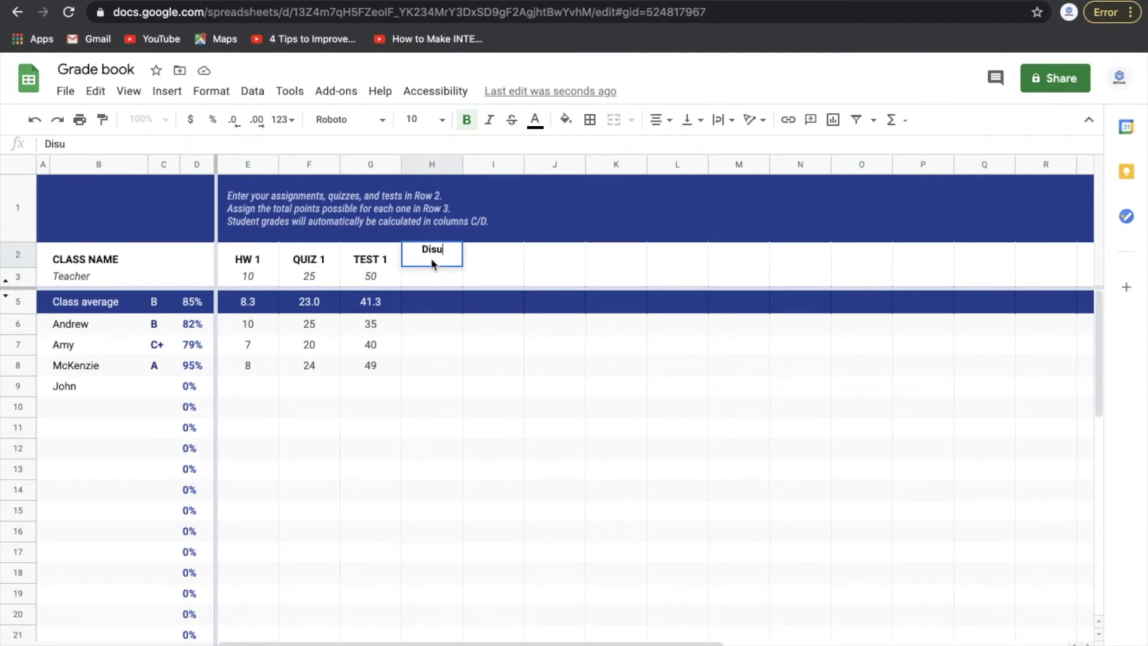
pyautogui.write('ussion')
pyautogui.press('Tab')
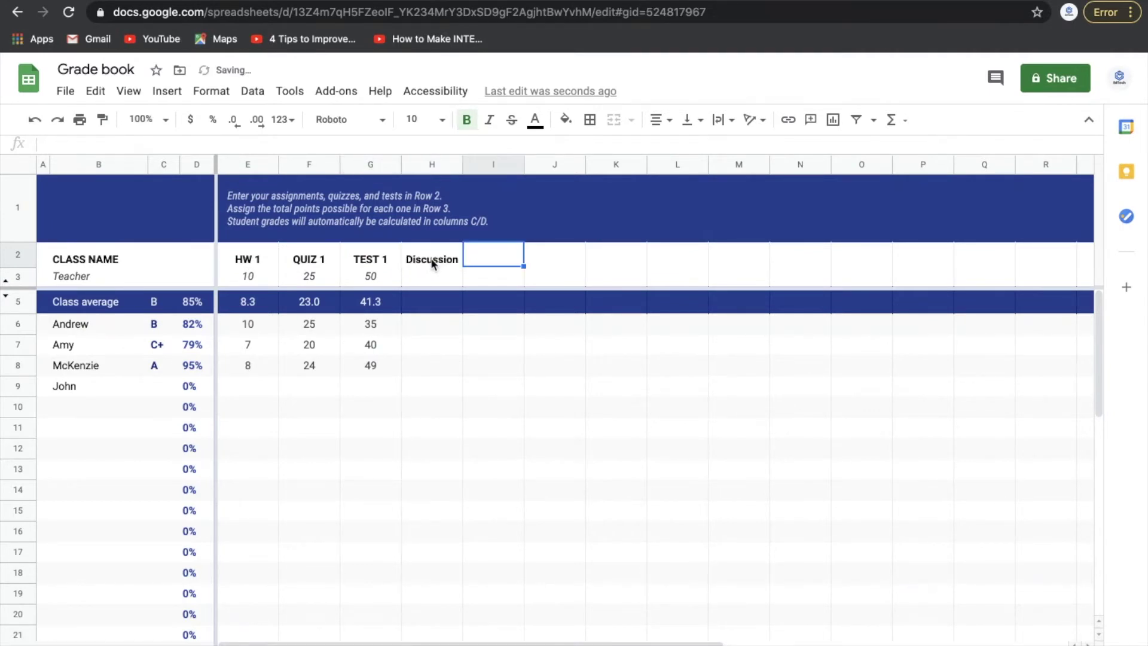
pyautogui.write('HW 2')
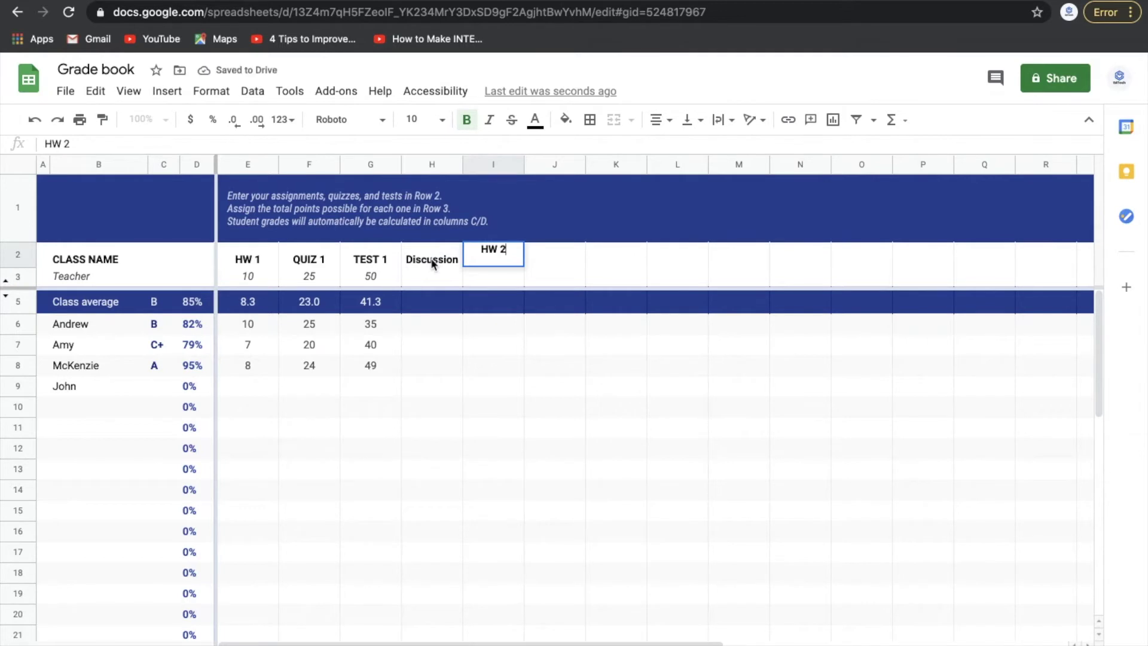
pyautogui.press('Return')
# Set possible points to 100 for Discussion and 10 for HW 2.
pyautogui.write('100')
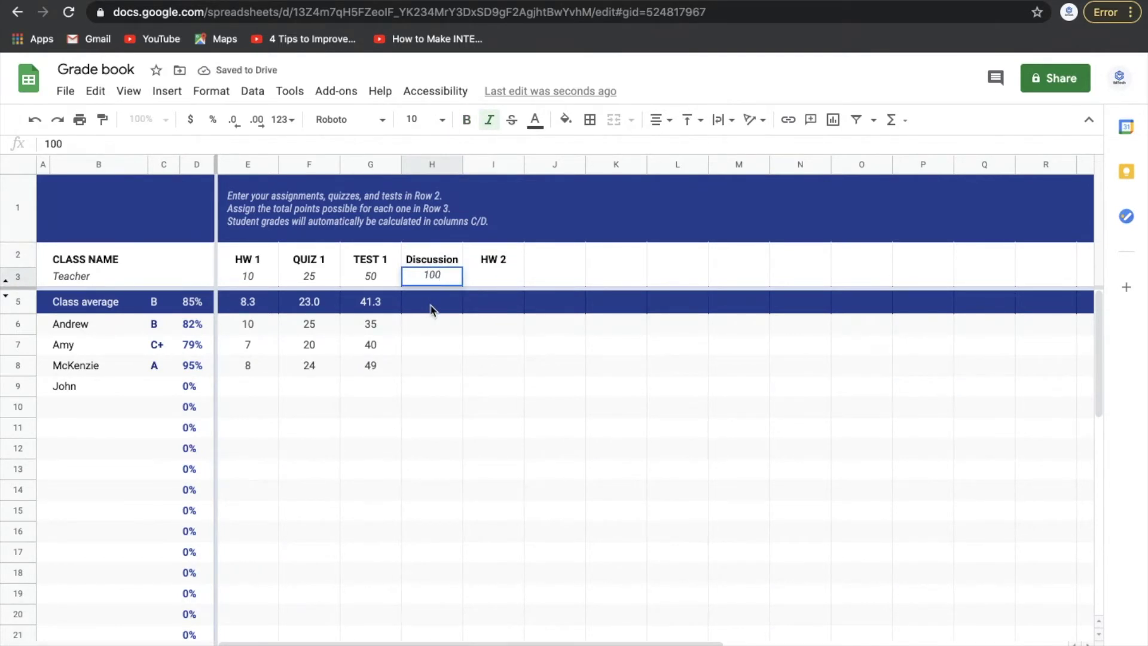
pyautogui.press('Tab')
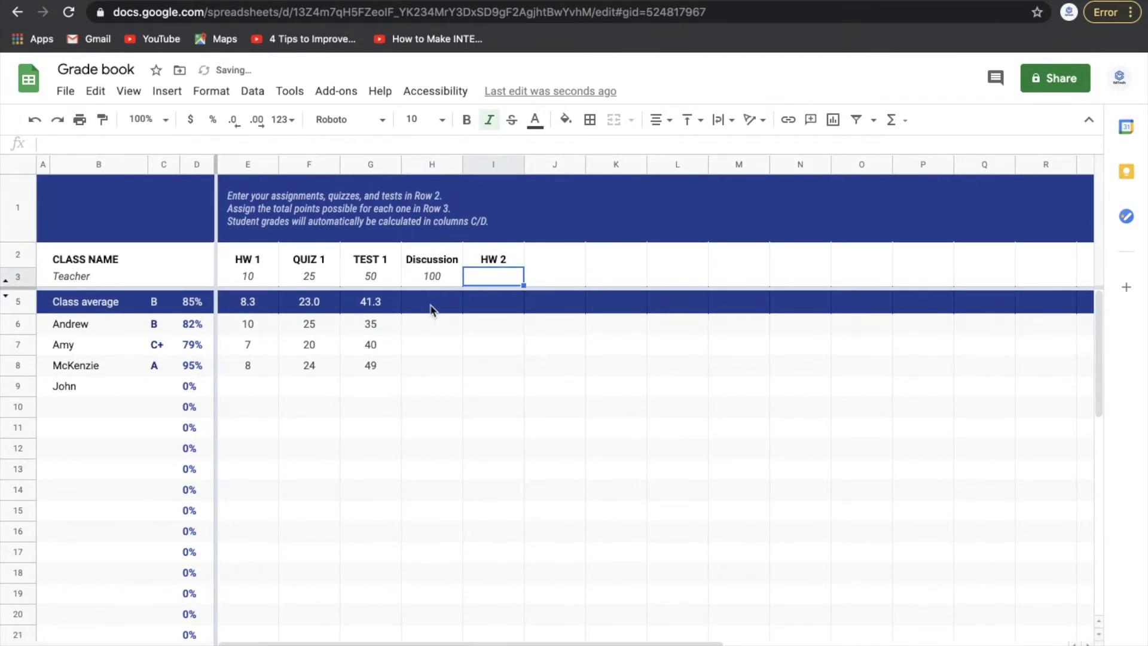
pyautogui.write('10')
pyautogui.press('Return')
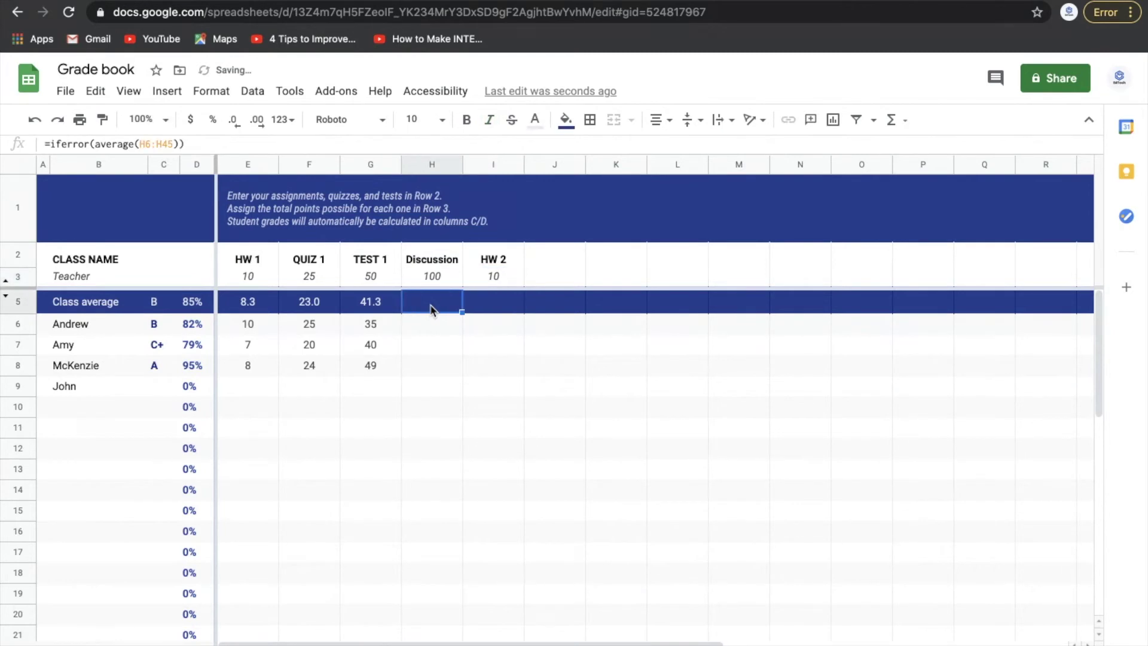
# Enter Discussion scores: Andrew 80, Amy 90, McKenzie 100, John 90.
pyautogui.press('Left')
pyautogui.press('Down')
pyautogui.press('Right')
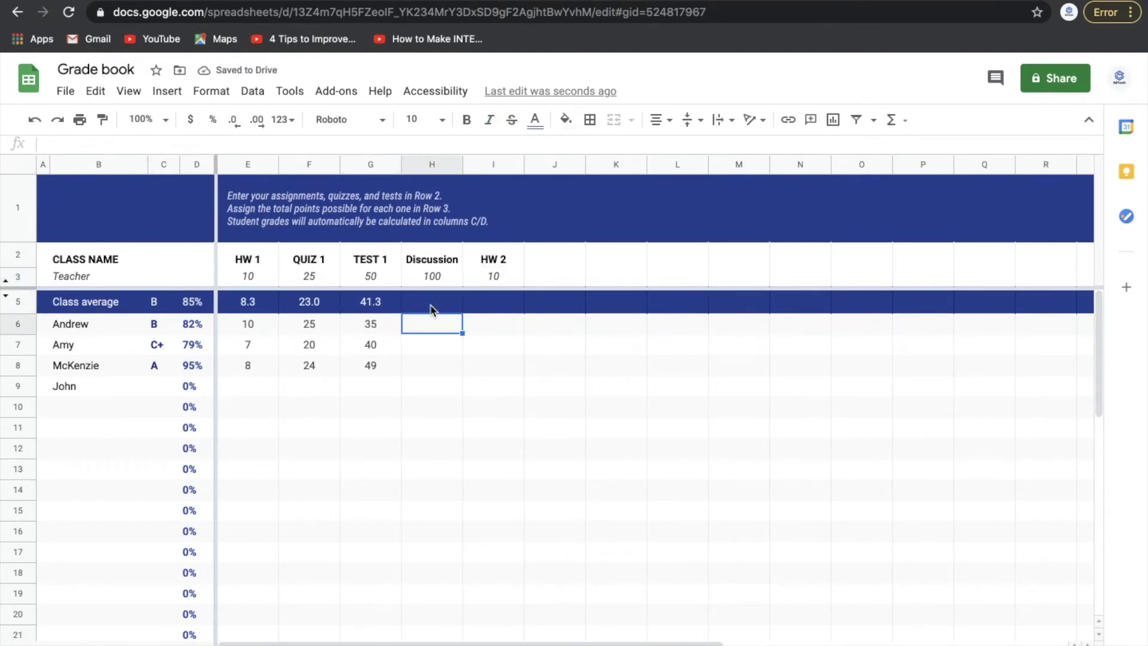
pyautogui.write('80')
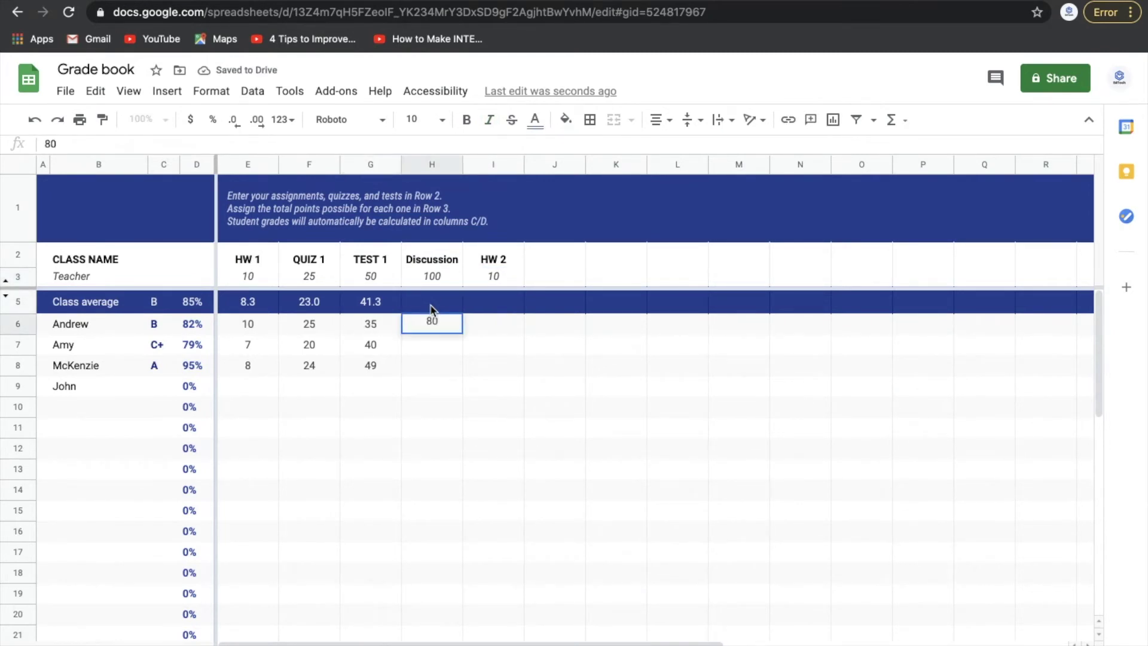
pyautogui.press('Return')
pyautogui.write('90')
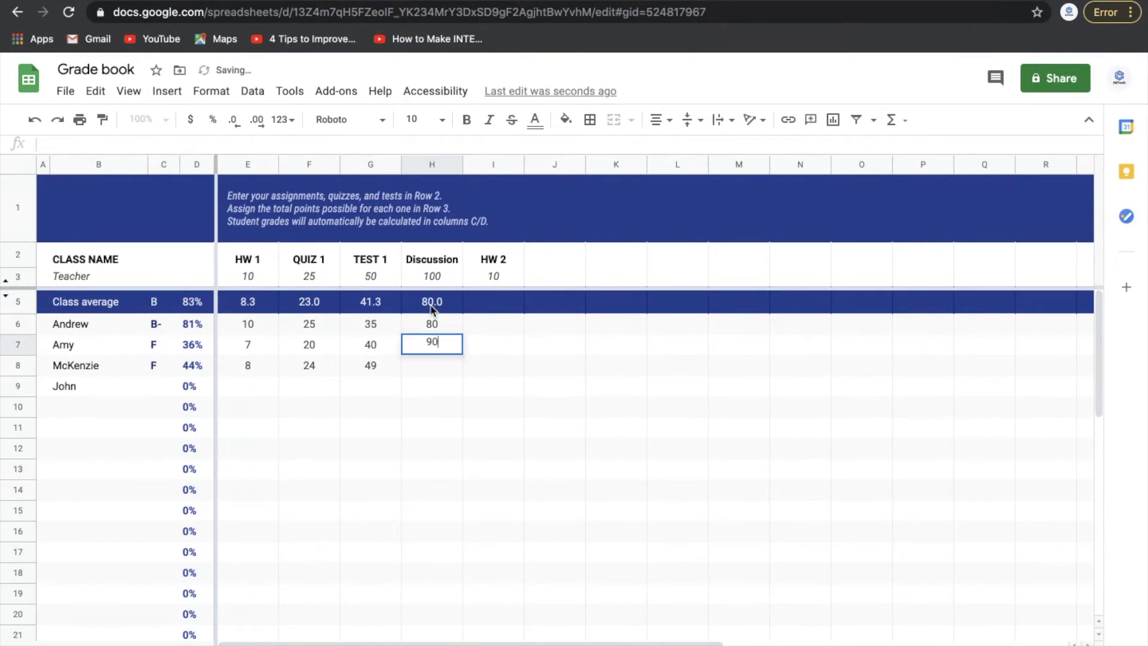
pyautogui.press('Return')
pyautogui.write('100')
pyautogui.press('Return')
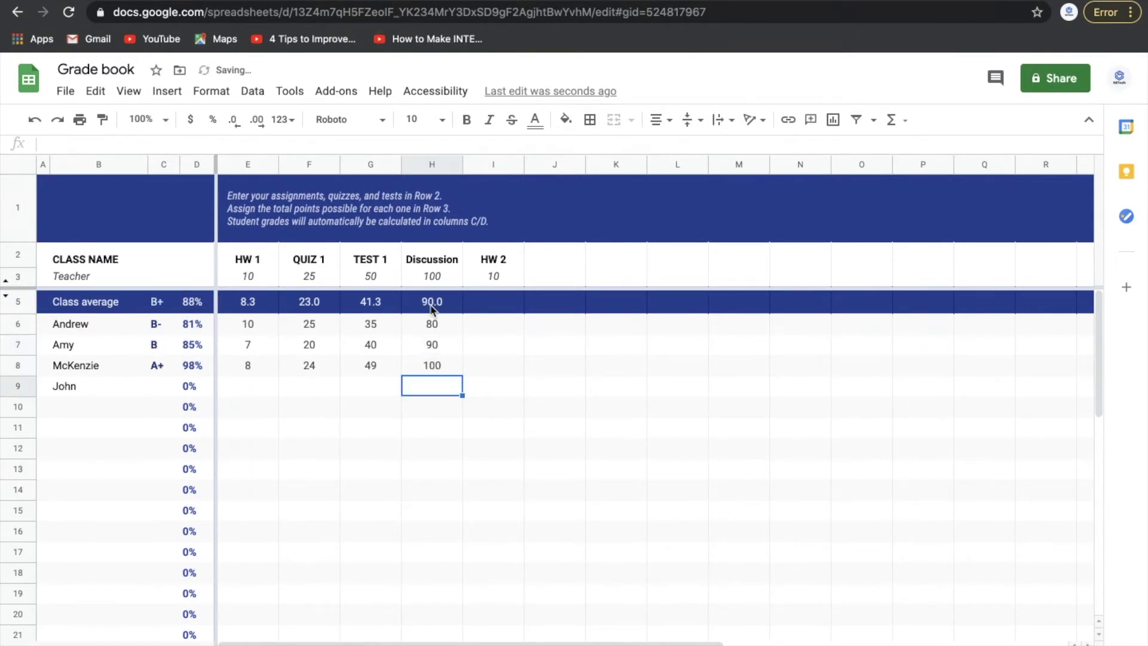
pyautogui.write('90')
pyautogui.press('Left')
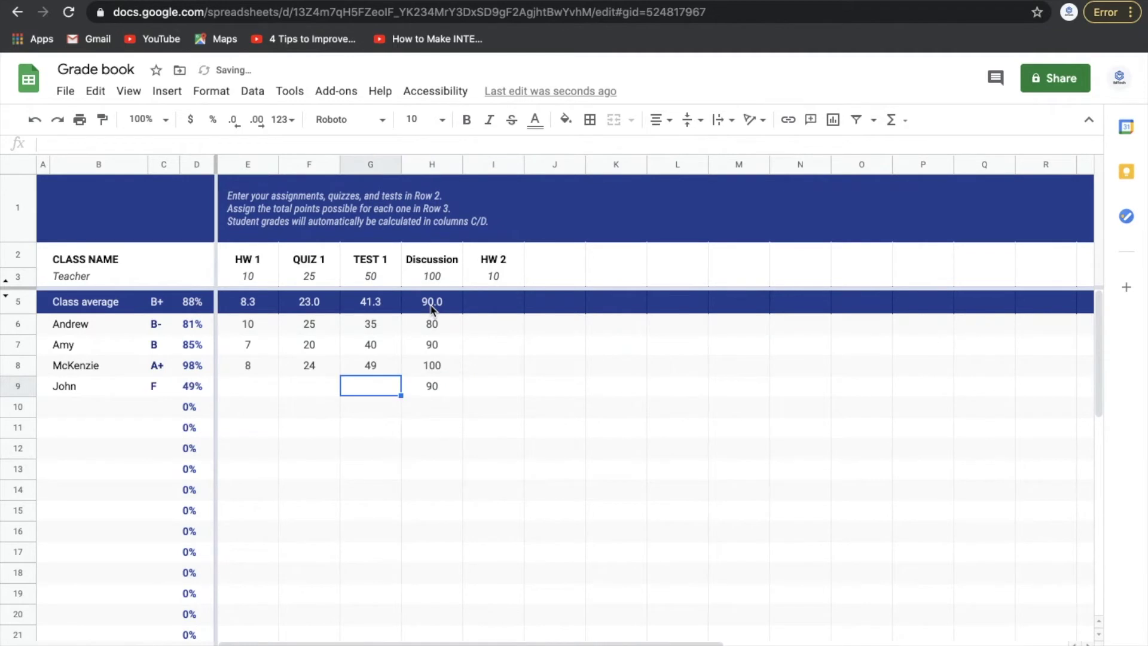
# Fill in John's TEST 1 score of 40, QUIZ 1 of 24 and HW 1 of 8.
pyautogui.write('40')
pyautogui.press('Left')
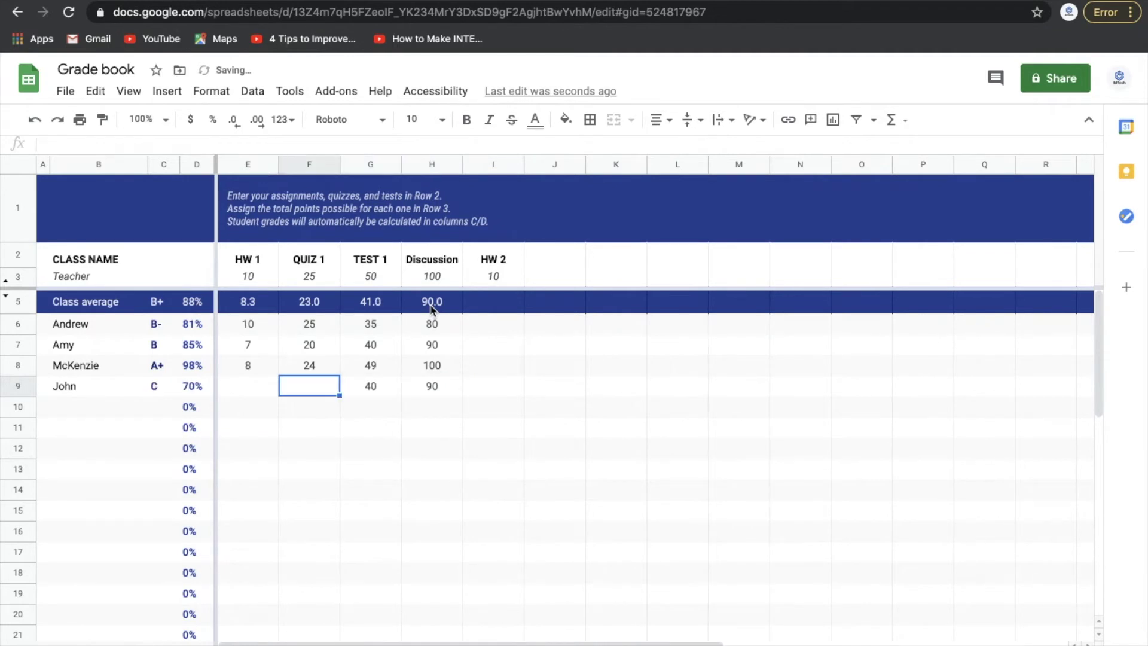
pyautogui.write('24')
pyautogui.press('Left')
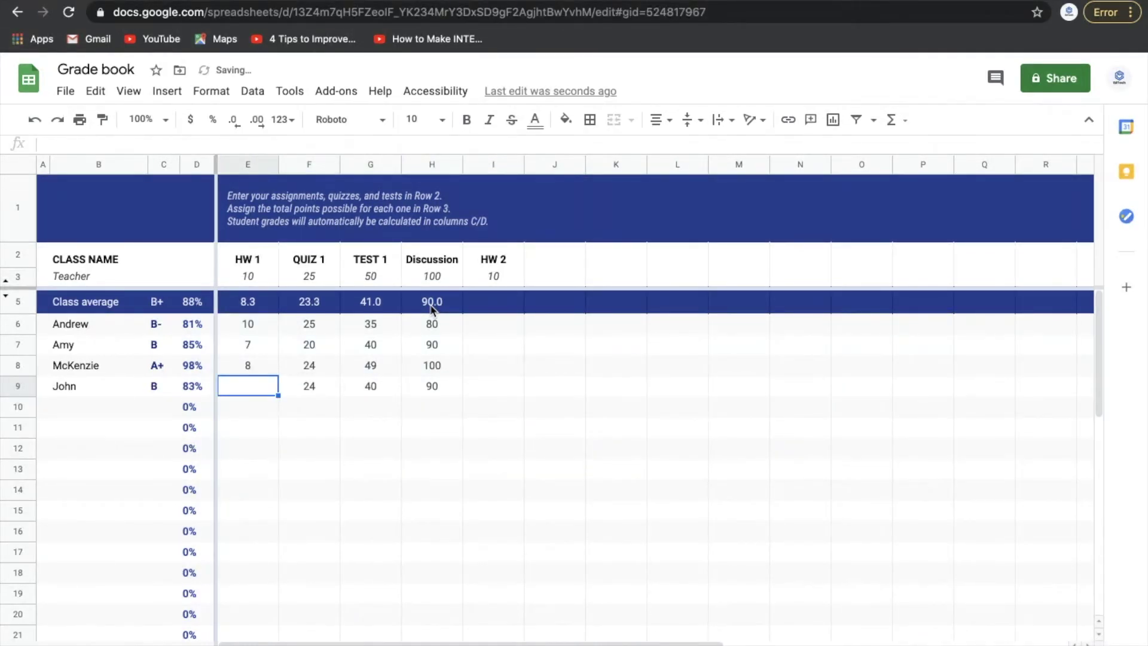
pyautogui.write('8')
pyautogui.press('Right')
pyautogui.press('Right')
pyautogui.press('Right')
pyautogui.press('Right')
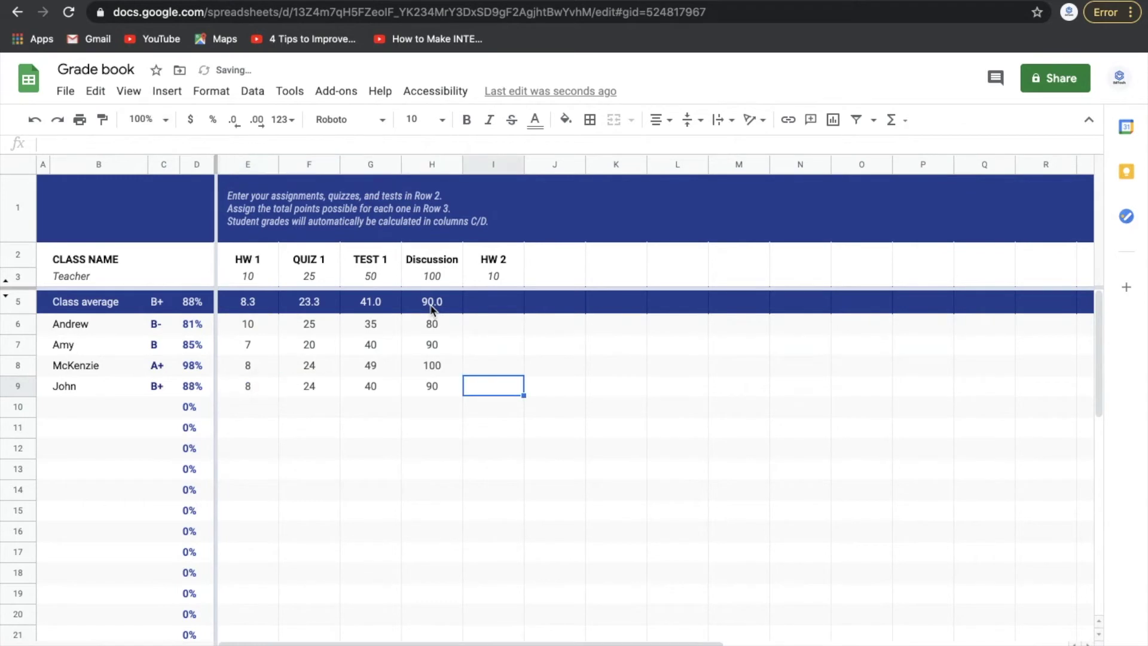
# Enter HW 2 scores: Andrew 8, Amy 9, McKenzie 10, John 10.
pyautogui.press('Up')
pyautogui.press('Up')
pyautogui.press('Up')
pyautogui.write('8')
pyautogui.press('Return')
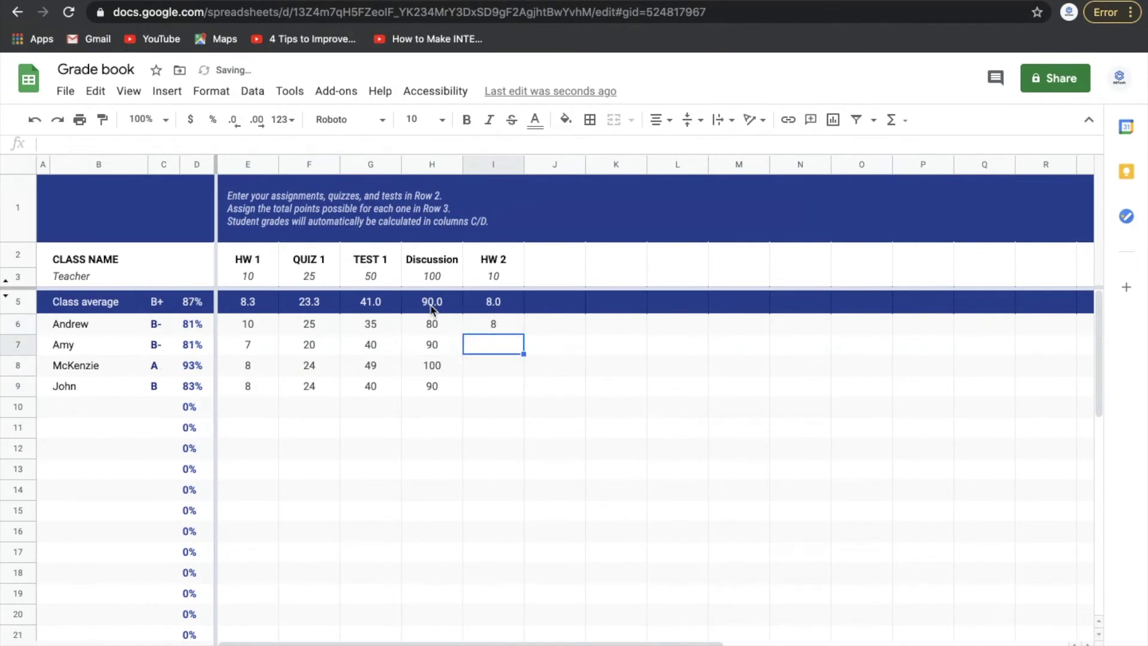
pyautogui.write('9')
pyautogui.press('Up')
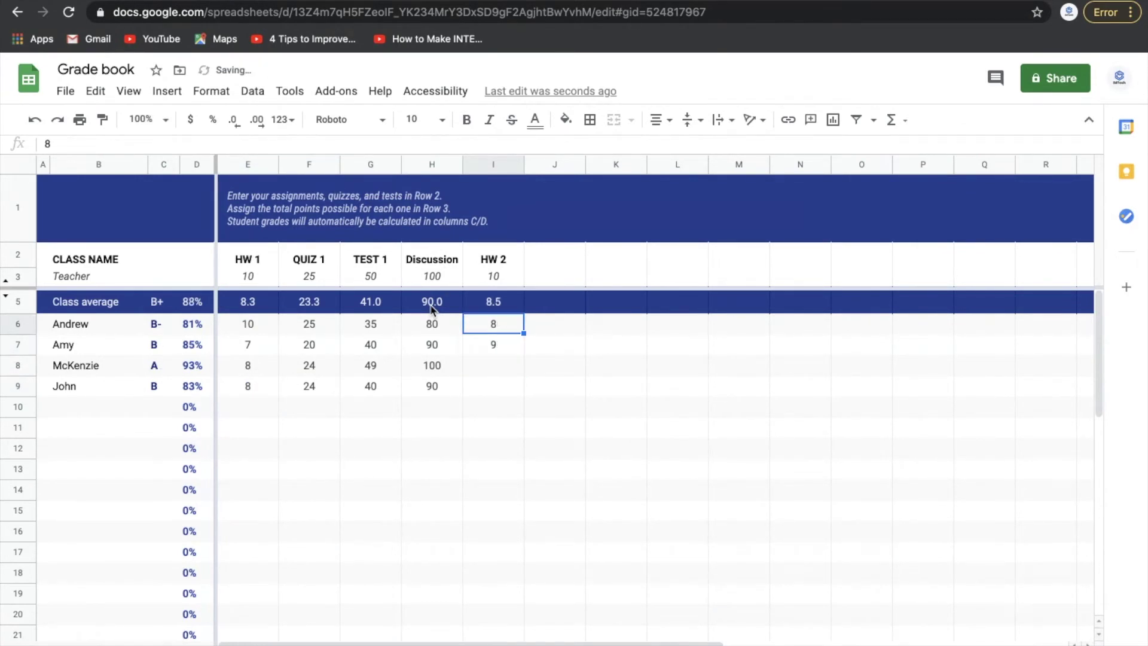
pyautogui.press('Down')
pyautogui.press('Down')
pyautogui.write('10')
pyautogui.press('Return')
pyautogui.write('10')
pyautogui.press('Return')
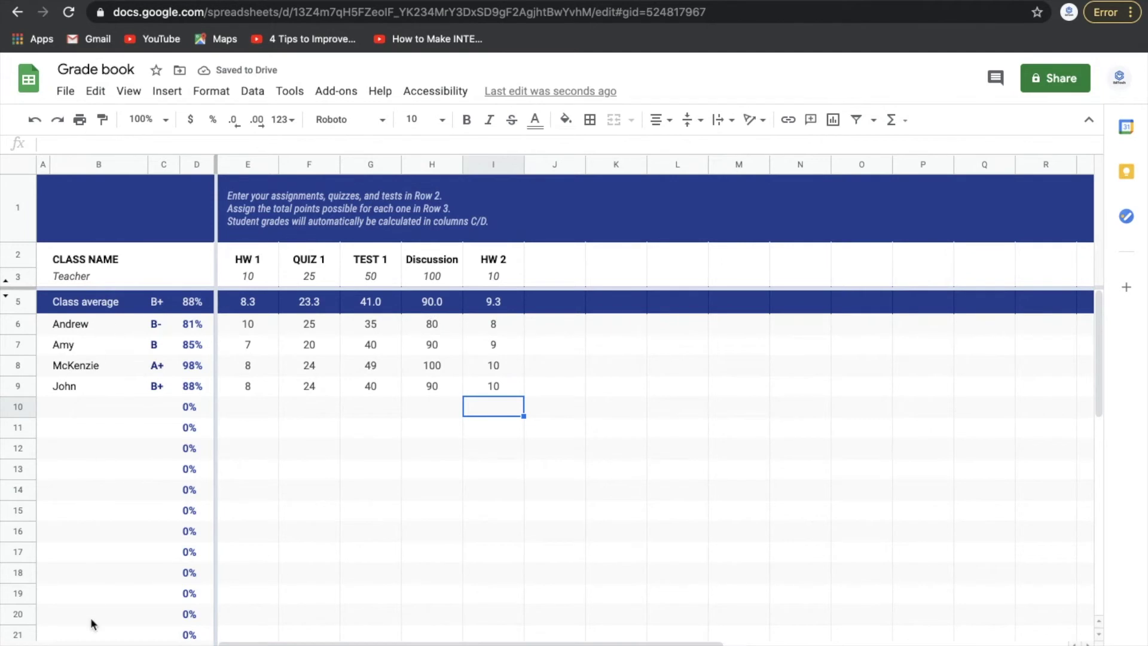
# Look over the completed Grades sheet, then switch to the Individual report sheet.
pyautogui.click(566, 250)
pyautogui.hscroll(5, 651, 358)
pyautogui.hscroll(-5, 665, 363)
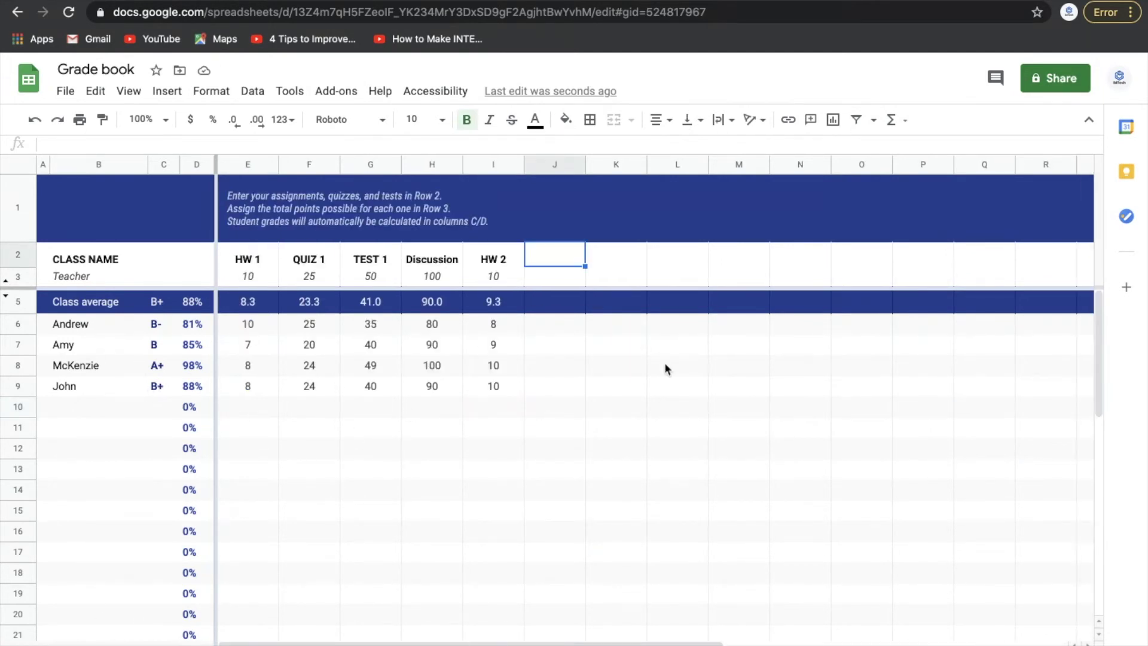
pyautogui.scroll(-8, 626, 443)
pyautogui.scroll(10, 626, 444)
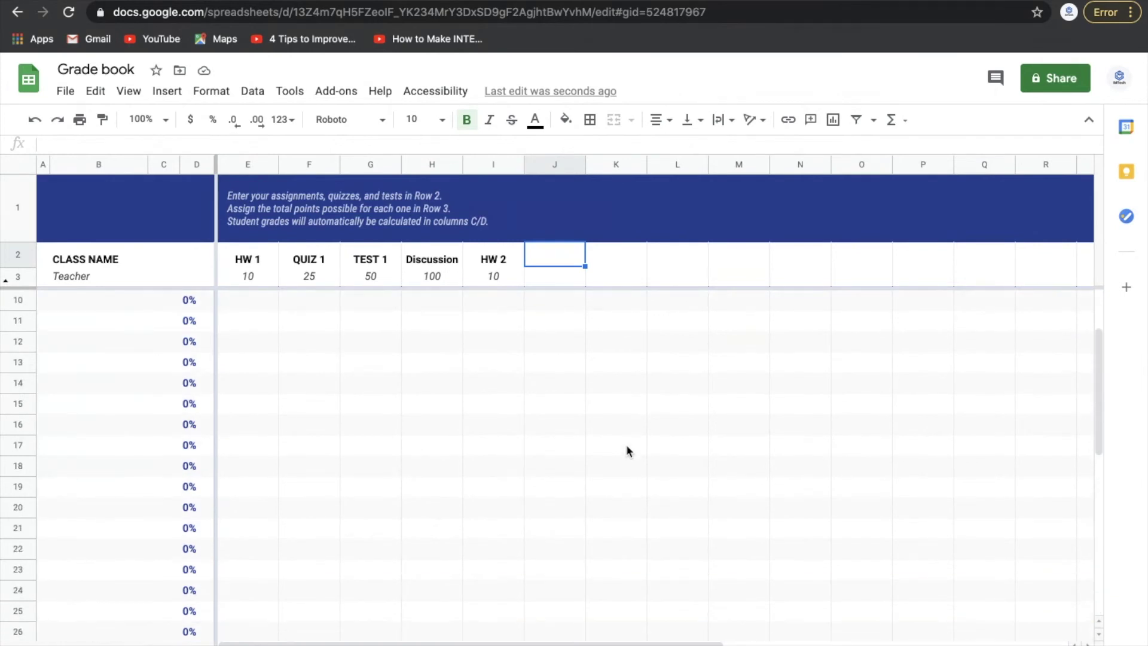
pyautogui.click(403, 639)
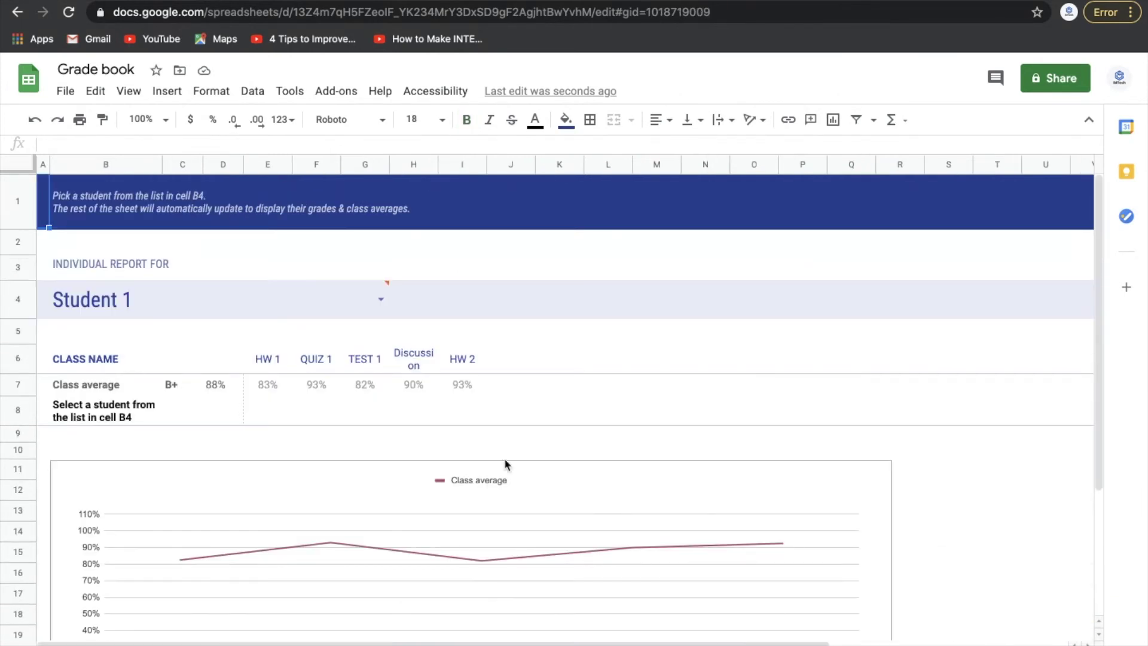
# Pick Andrew for the individual report and check the class averages for all five assignments.
pyautogui.click(381, 300)
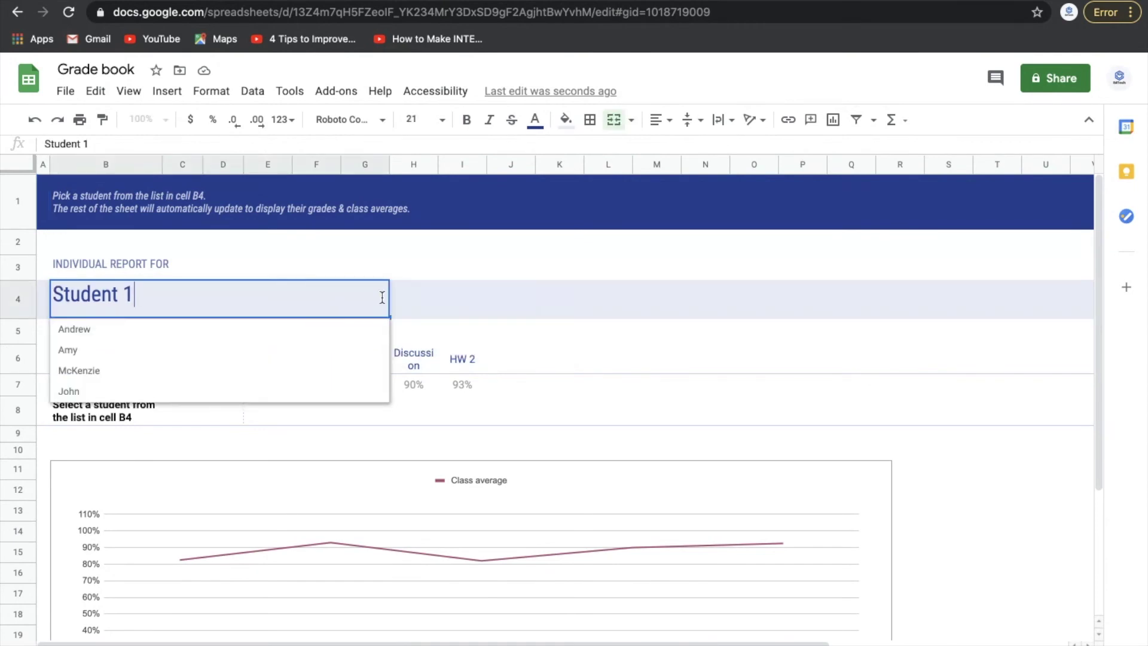
pyautogui.click(287, 333)
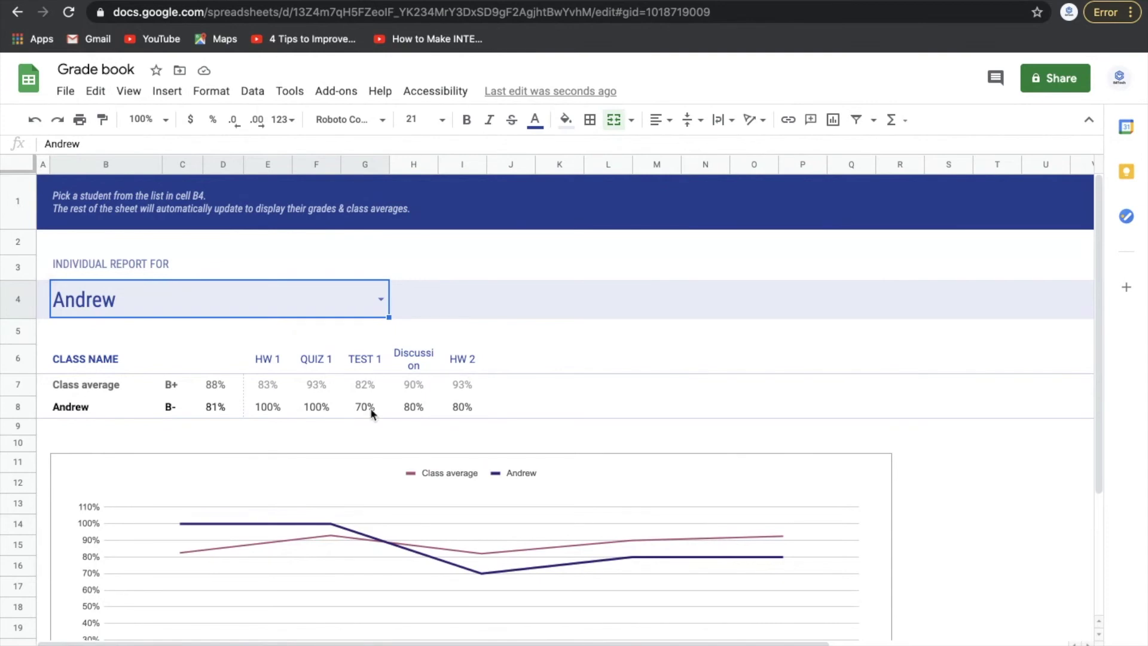
pyautogui.scroll(-3, 437, 442)
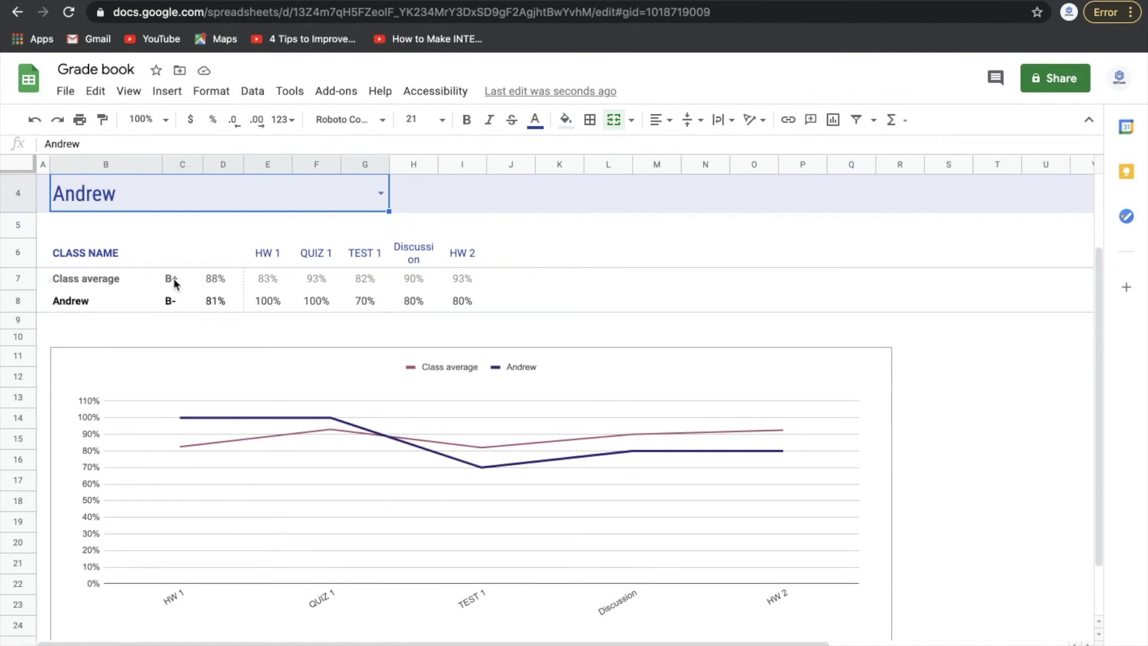
pyautogui.click(269, 286)
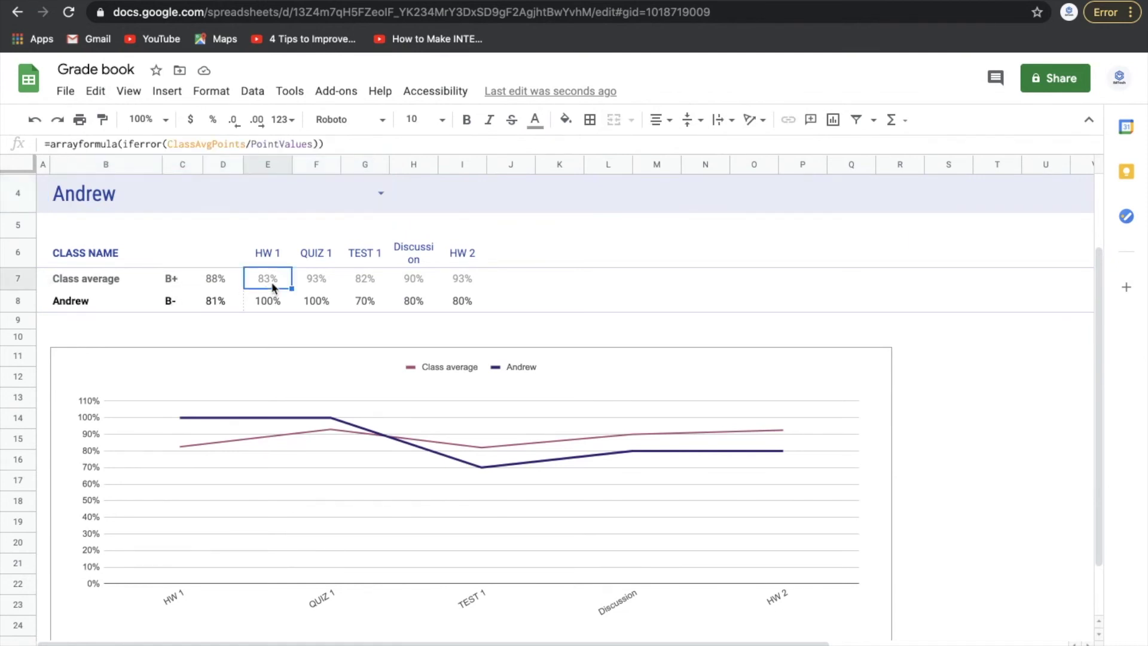
pyautogui.click(315, 285)
pyautogui.click(358, 286)
pyautogui.click(407, 285)
pyautogui.click(469, 282)
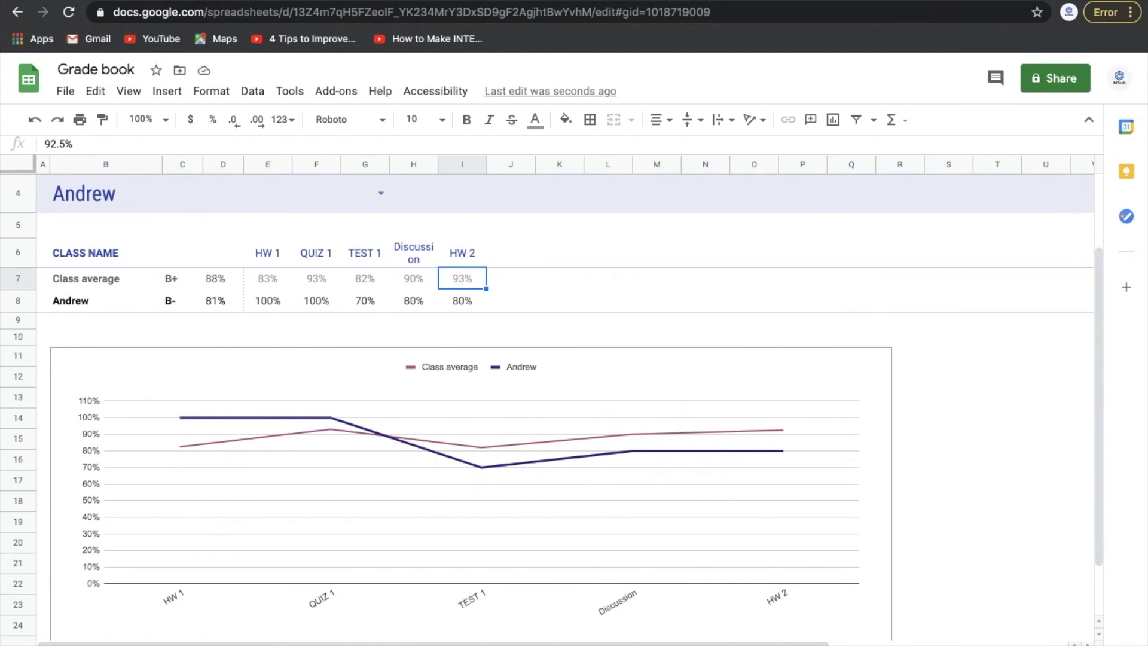
# Return to Overview and select the Average Scores and Grade Distribution charts.
pyautogui.hotkey('ctrl', 'shift', 'pageup')
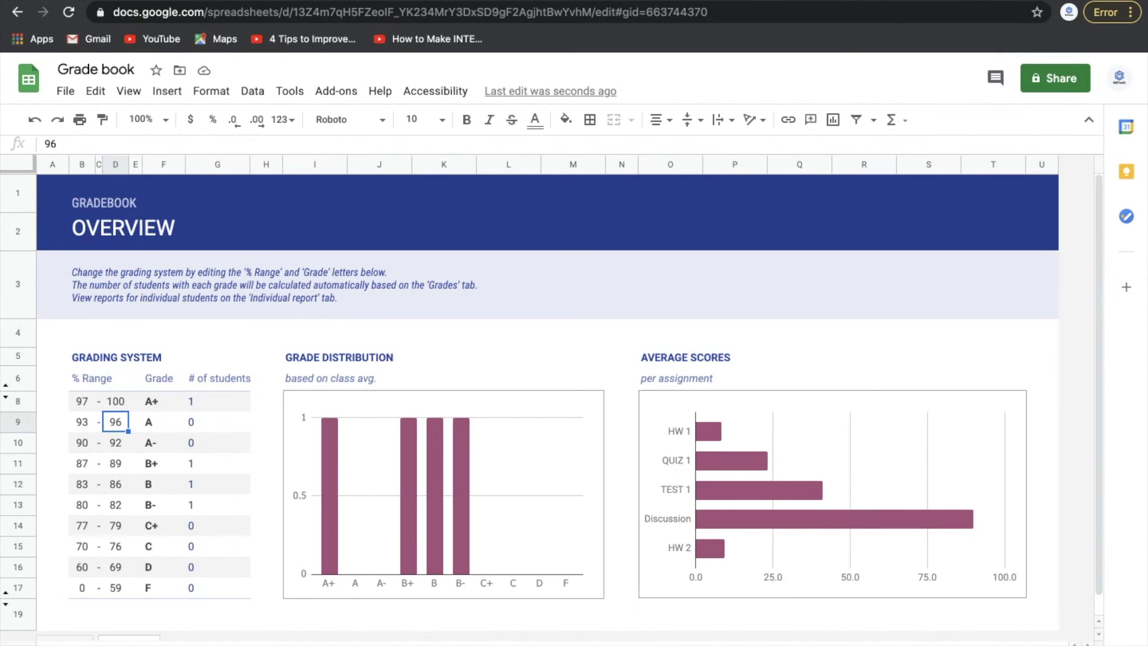
pyautogui.scroll(-1, 399, 498)
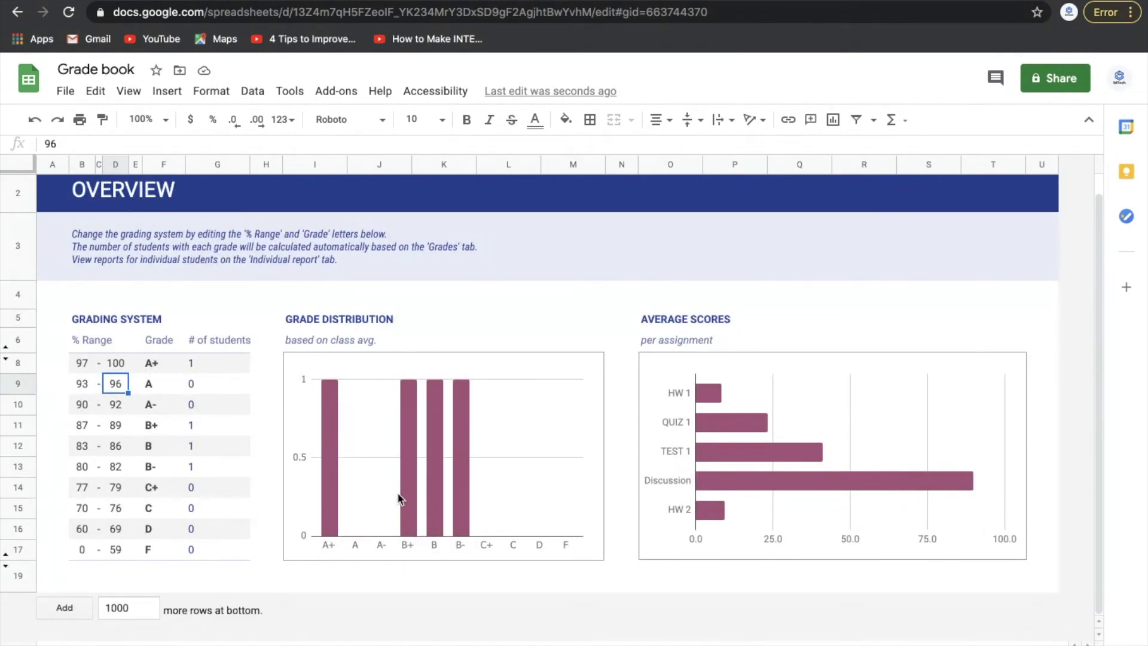
pyautogui.click(714, 392)
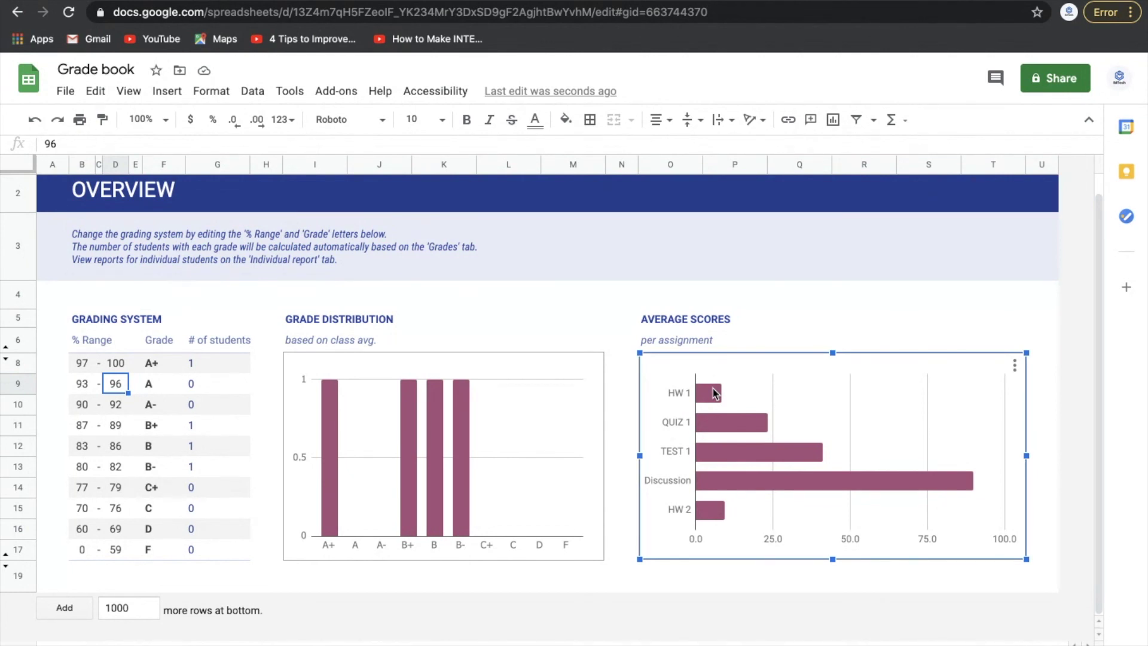
pyautogui.click(466, 461)
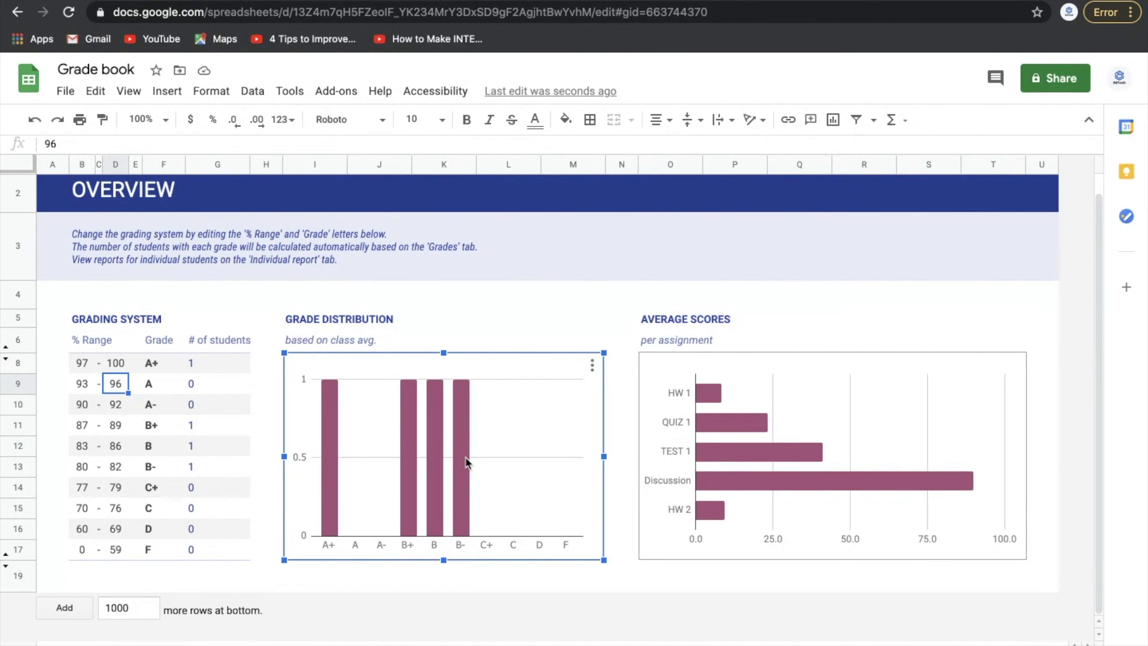